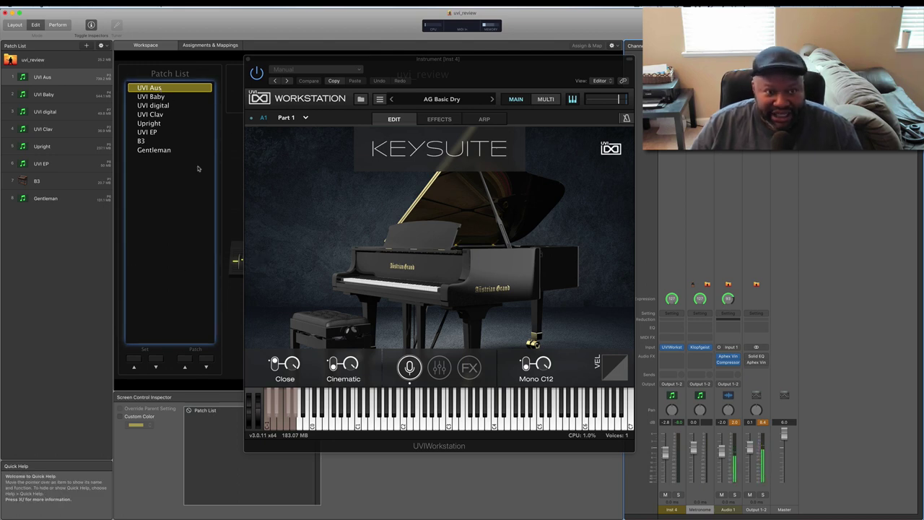
Browse the UVI Workstation presets, then raise the Inst 4 channel fader to -0.3 dB.
left_click(445, 101)
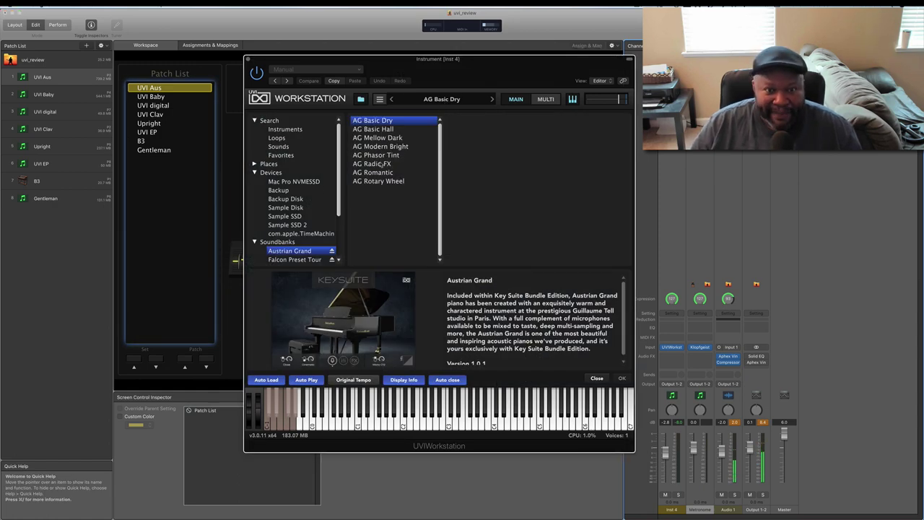
scroll(288, 214, "down", 3)
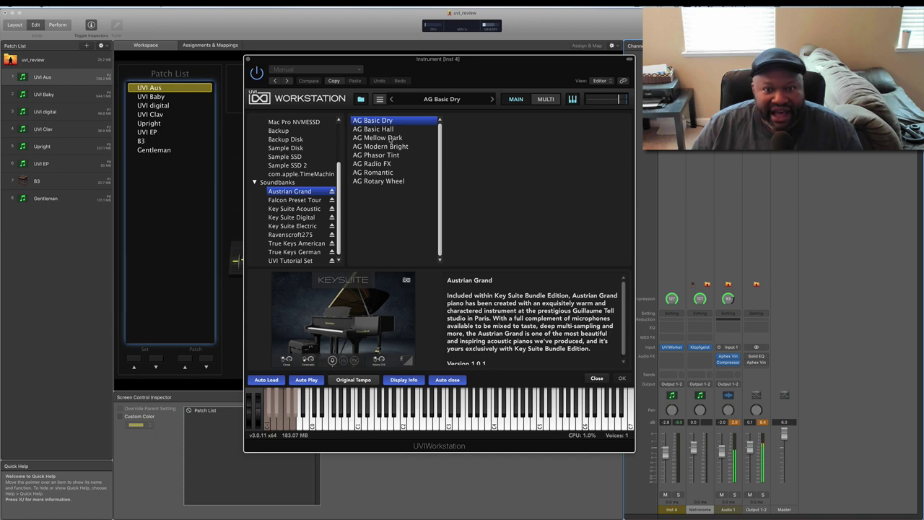
left_click(443, 100)
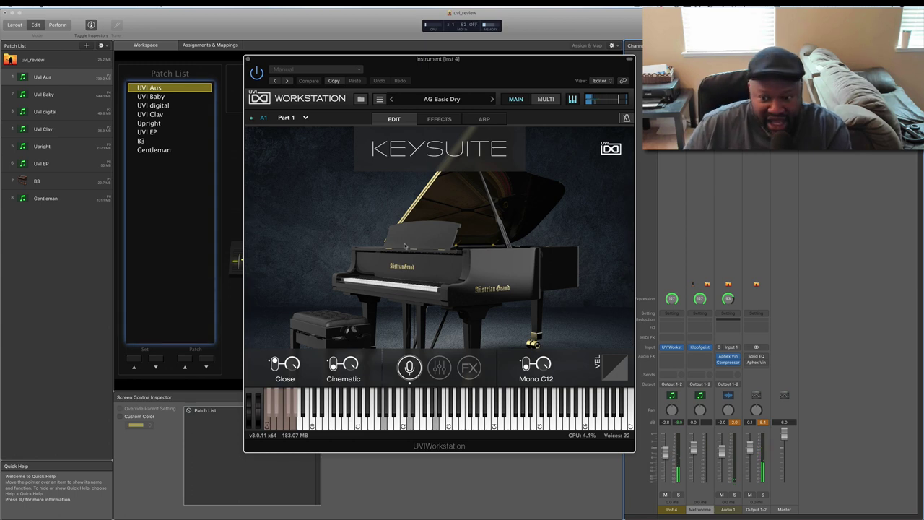
left_click_drag(665, 452, 665, 448)
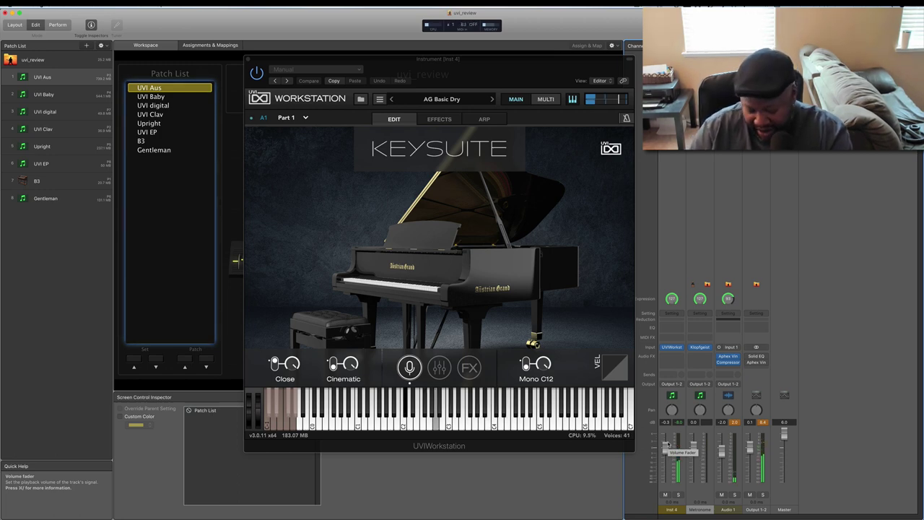
key("XF86AudioLowerVolume")
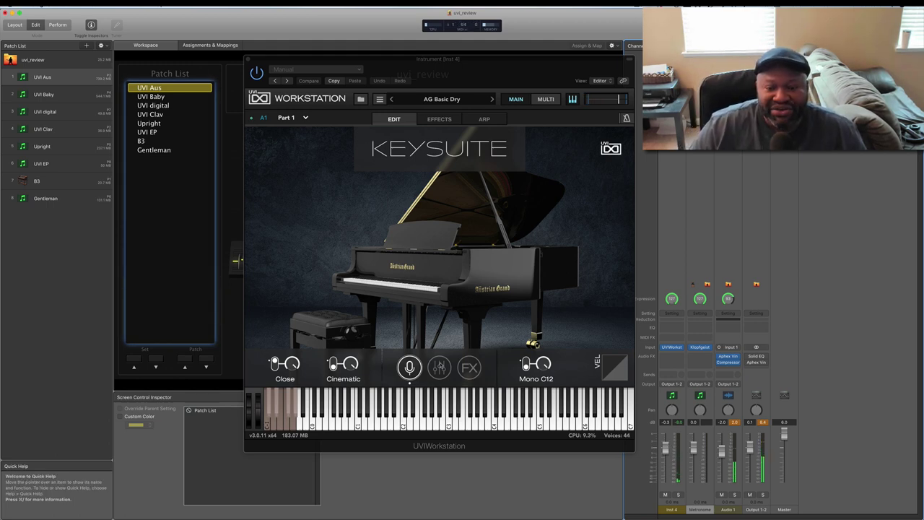
Show AG Basic Dry's filter and envelope page, set Pedal to 0.55 and reset Rel to 1.00.
left_click(439, 367)
mouse_move(360, 363)
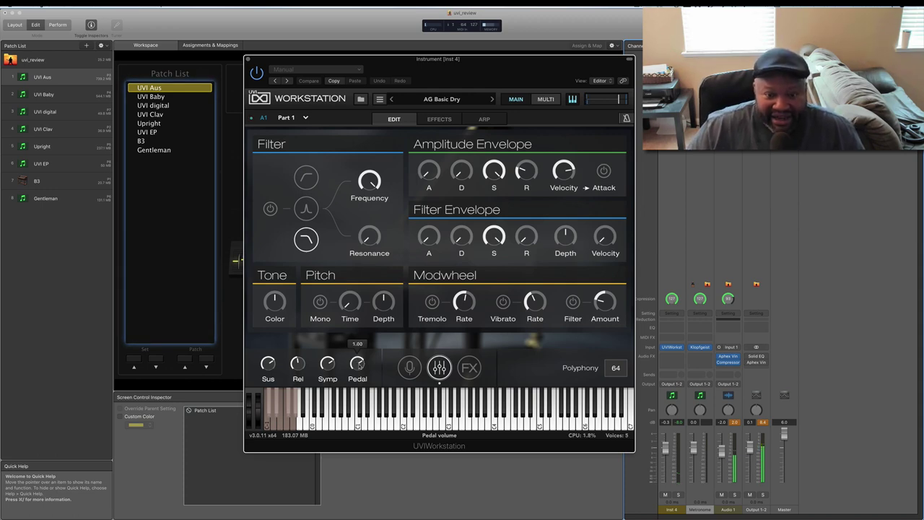
left_click_drag(360, 365, 361, 369)
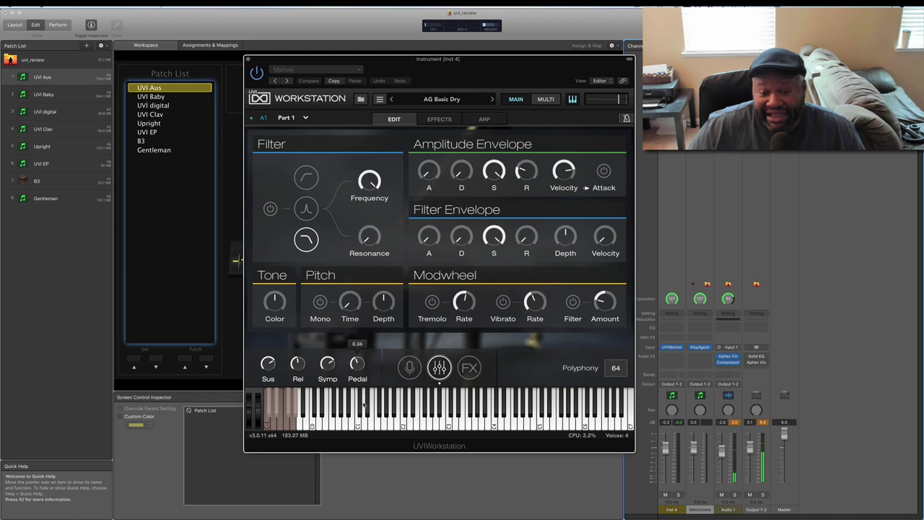
double_click(296, 364)
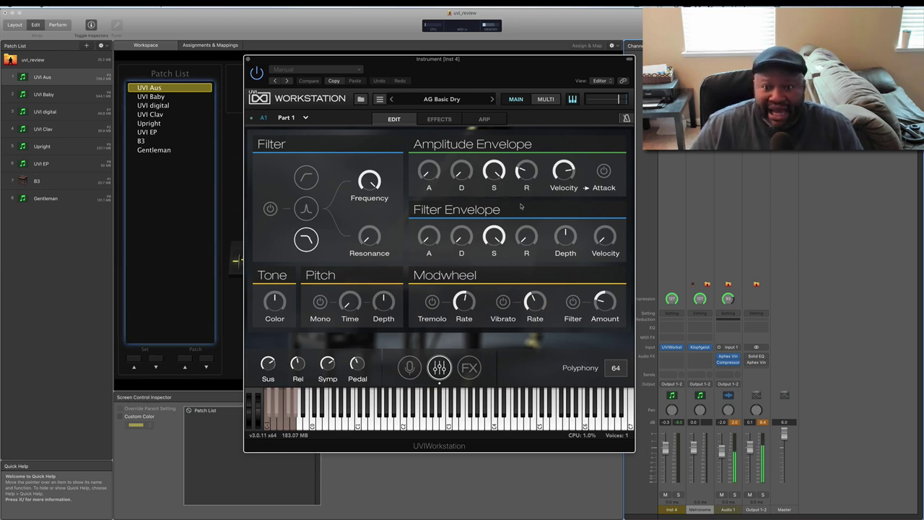
mouse_move(528, 172)
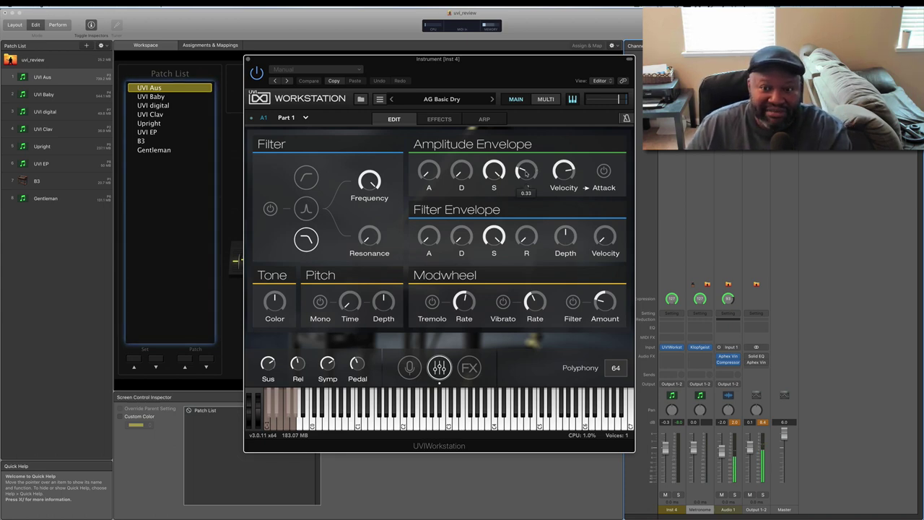
left_click_drag(526, 172, 531, 210)
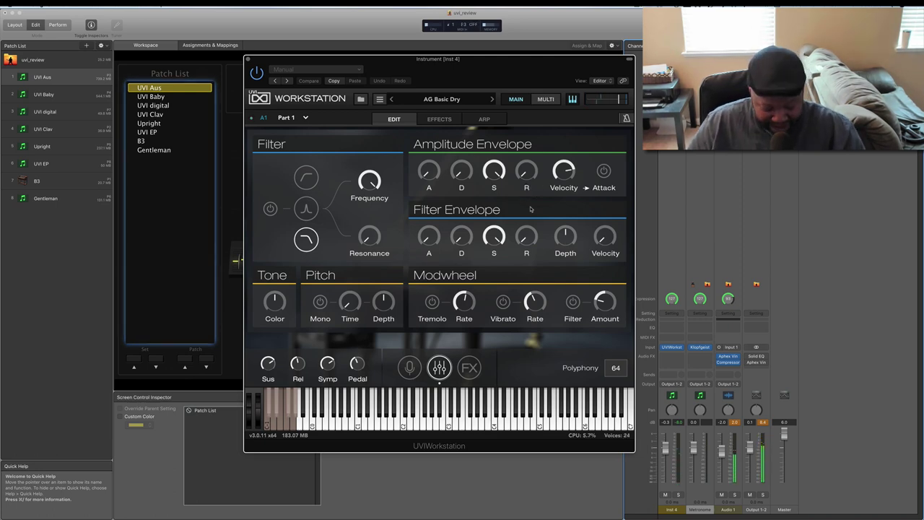
mouse_move(532, 175)
scroll(532, 174, "up", 5)
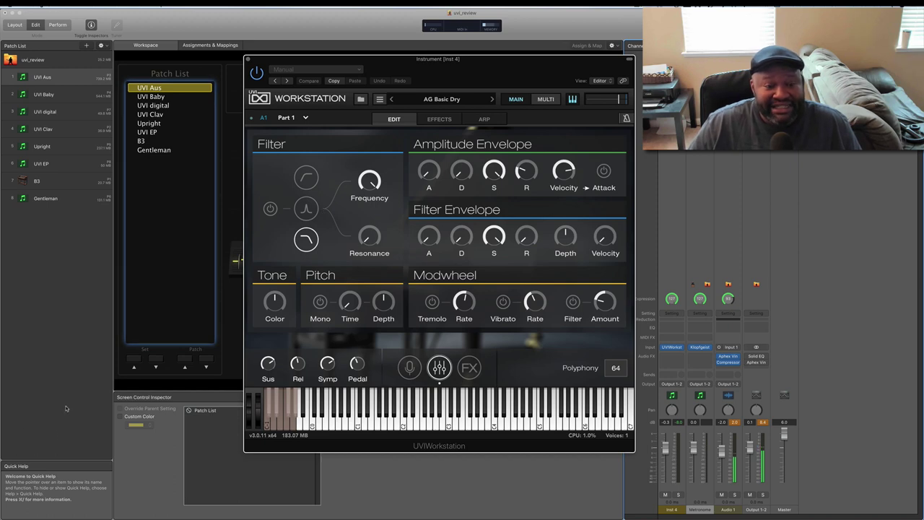
mouse_move(108, 516)
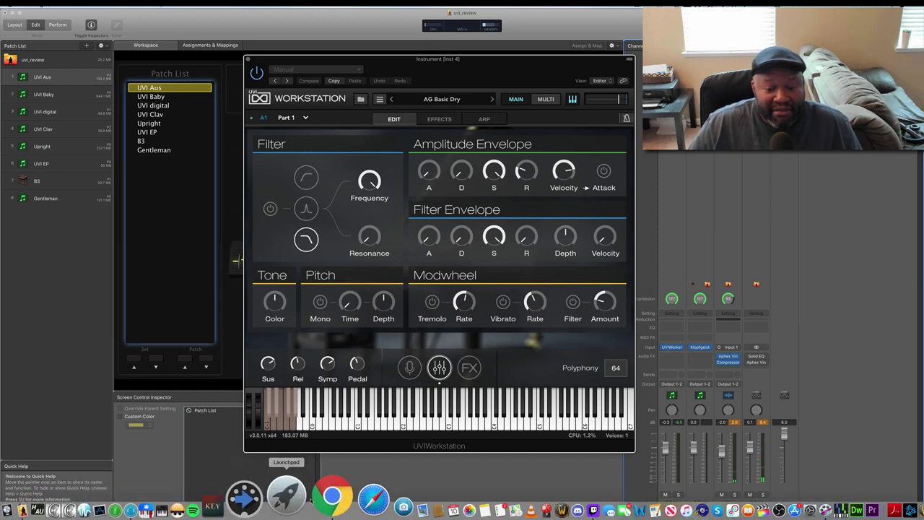
Check the YouTube channel page in Chrome, then return to MainStage's UVI Aus patch.
left_click(319, 500)
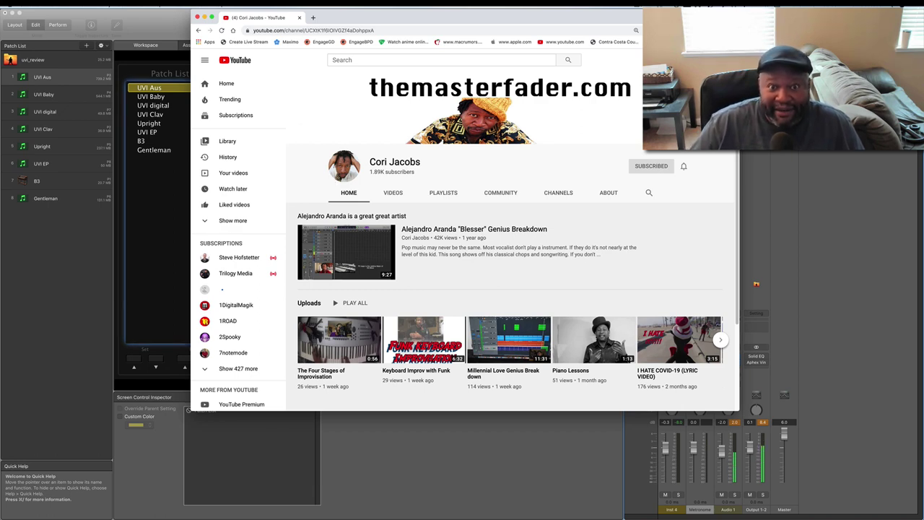
left_click_drag(364, 11, 345, 13)
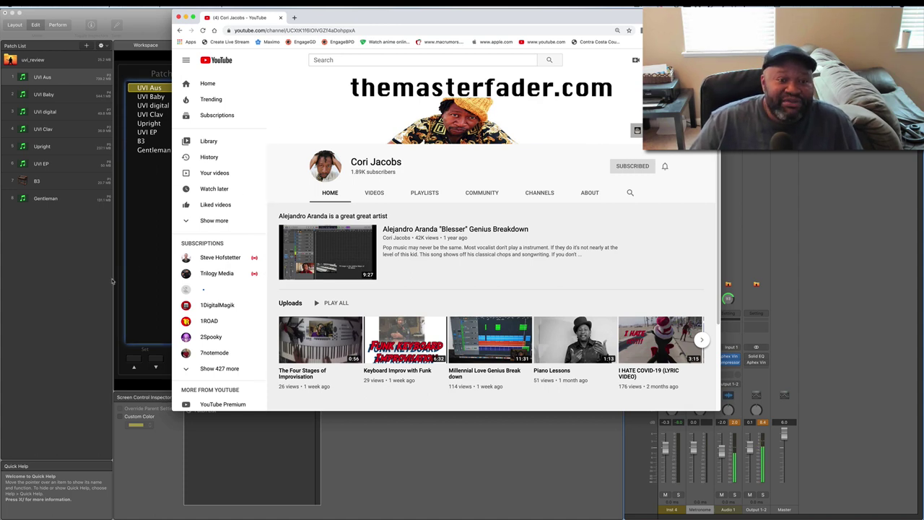
left_click(59, 300)
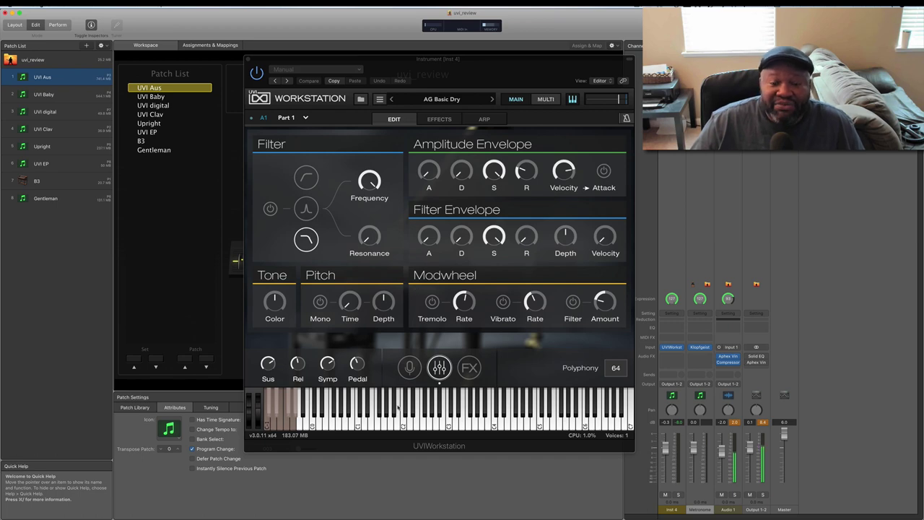
Show the Austrian Grand microphone page and toggle the Cinematic mic position on and back off.
left_click(409, 367)
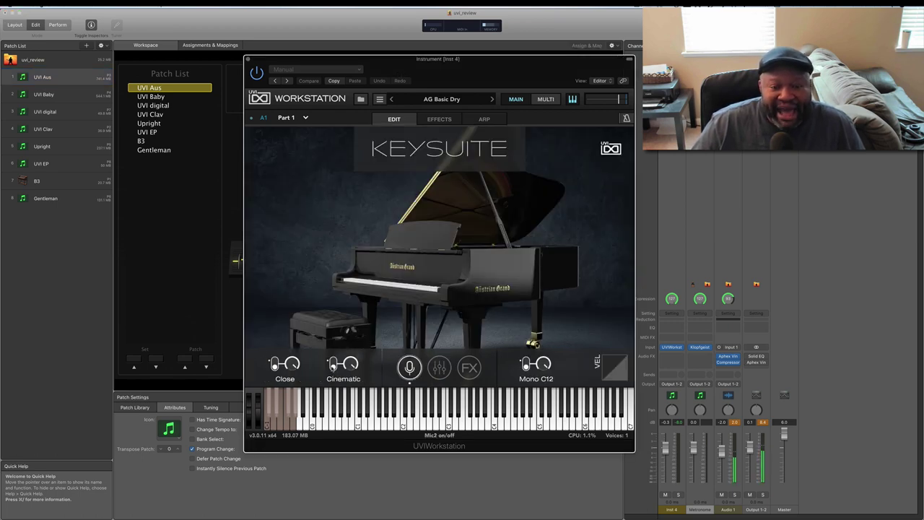
left_click(334, 365)
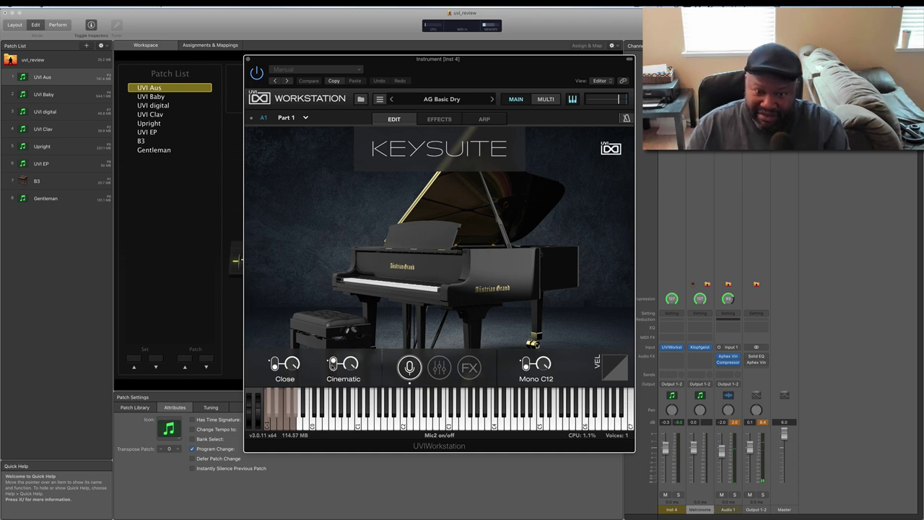
left_click(333, 365)
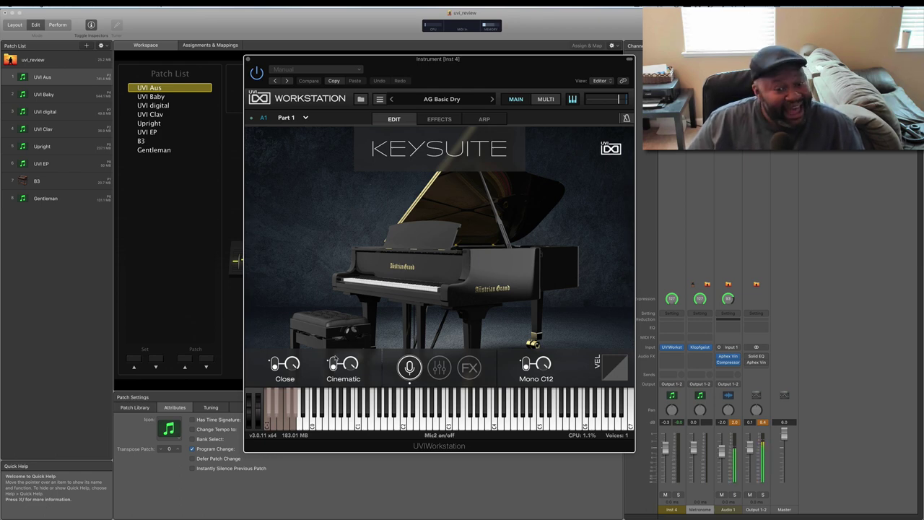
Turn off the Close mic position and switch via UVI Baby to the UVI digital patch.
left_click(334, 363)
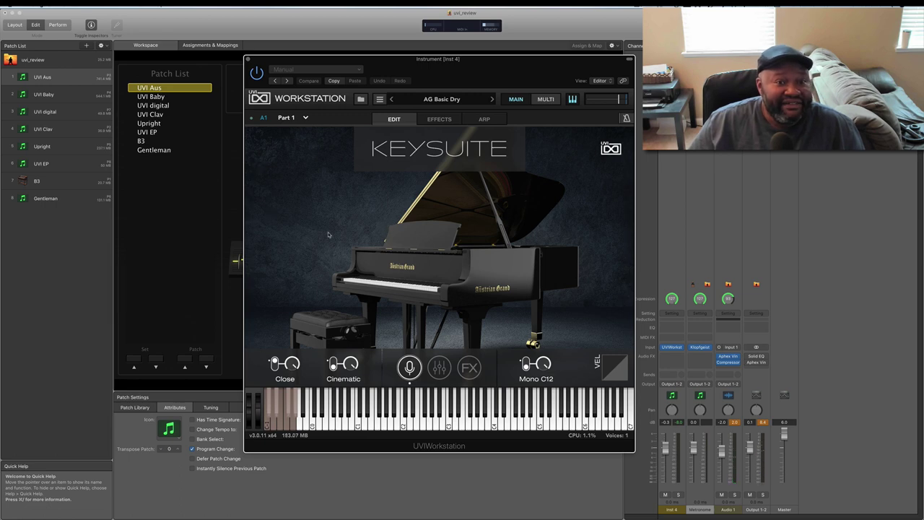
left_click(72, 95)
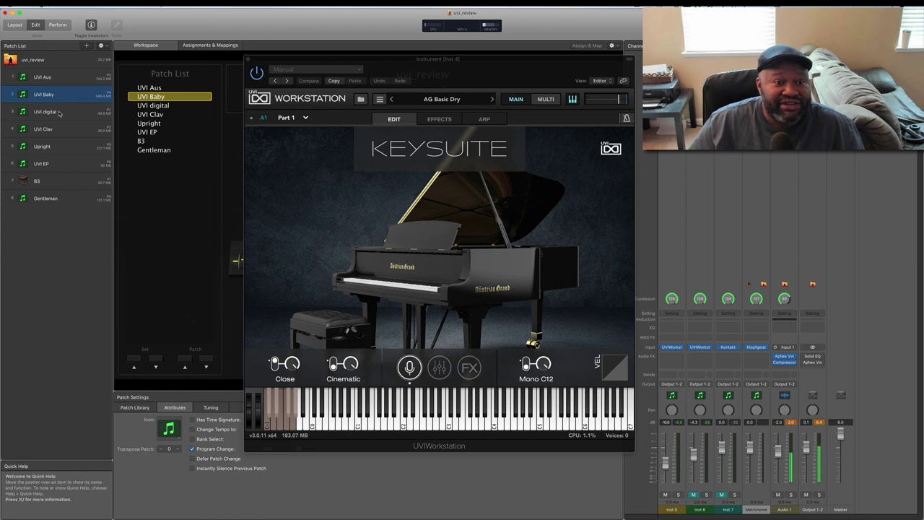
left_click(59, 112)
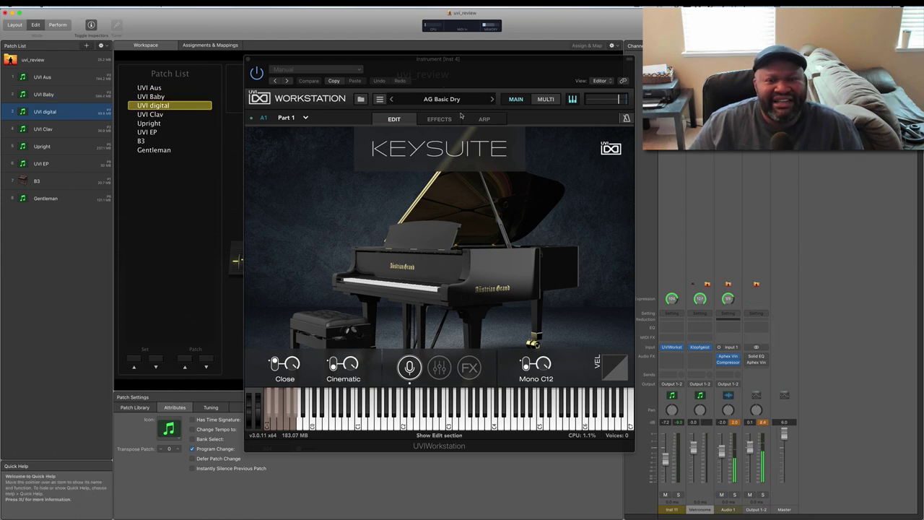
Open the Inst 11 UVI Workstation and show the D330 Electric Piano 1 Key Suite main page.
left_click(361, 99)
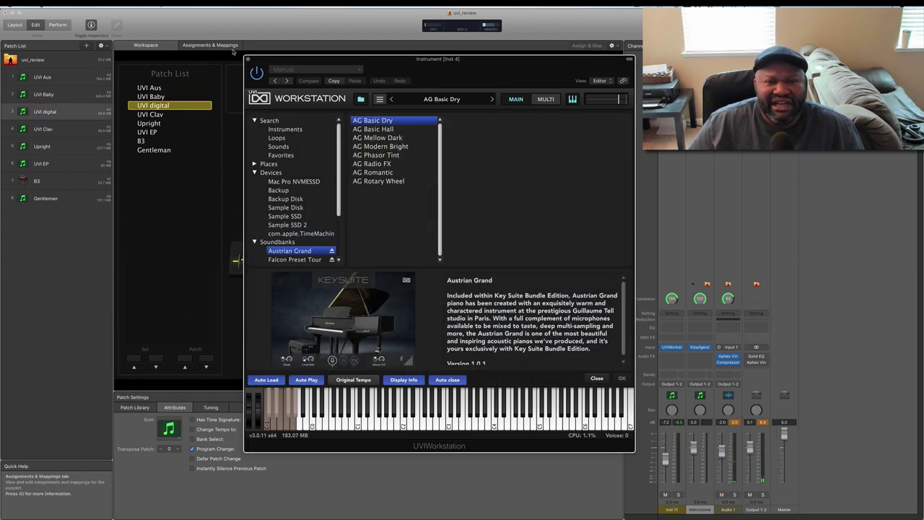
left_click(247, 58)
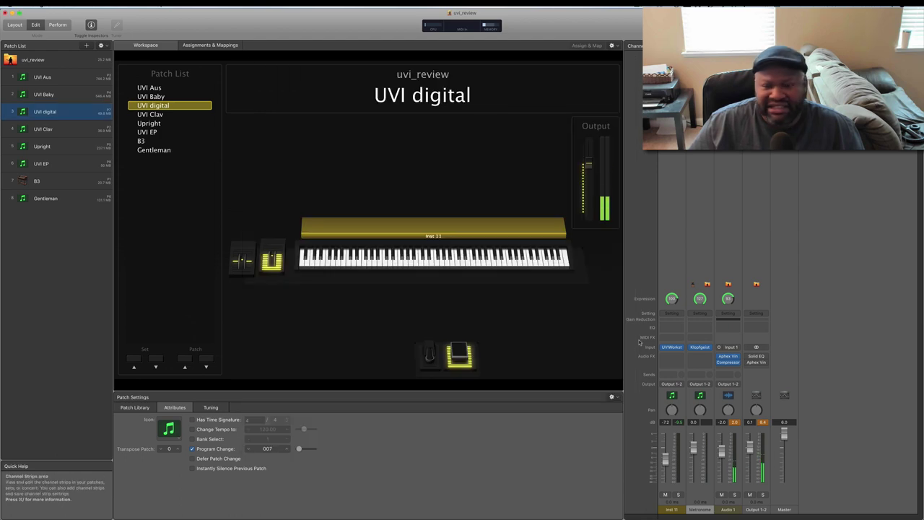
left_click(671, 348)
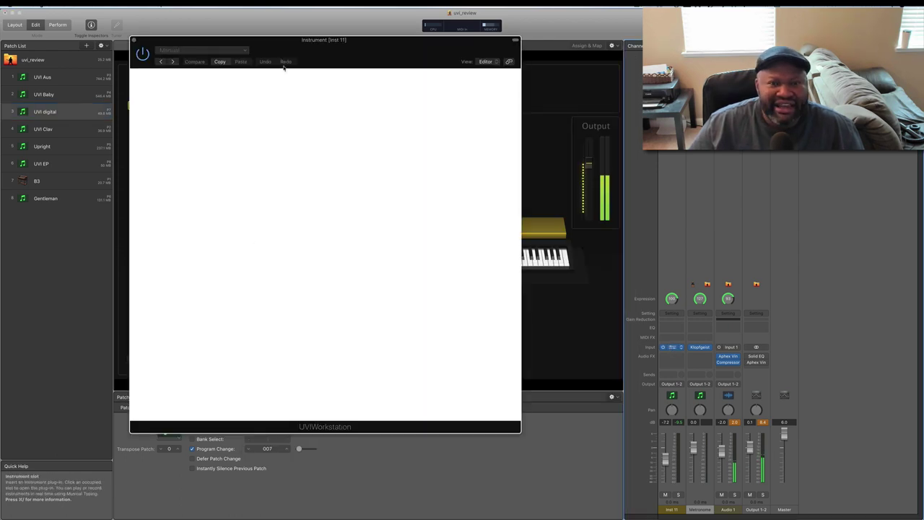
left_click_drag(311, 41, 399, 87)
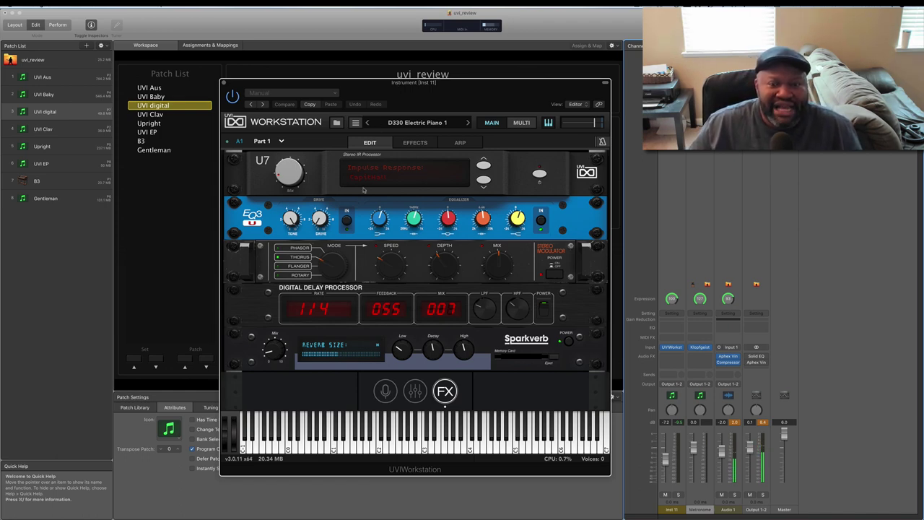
left_click(387, 392)
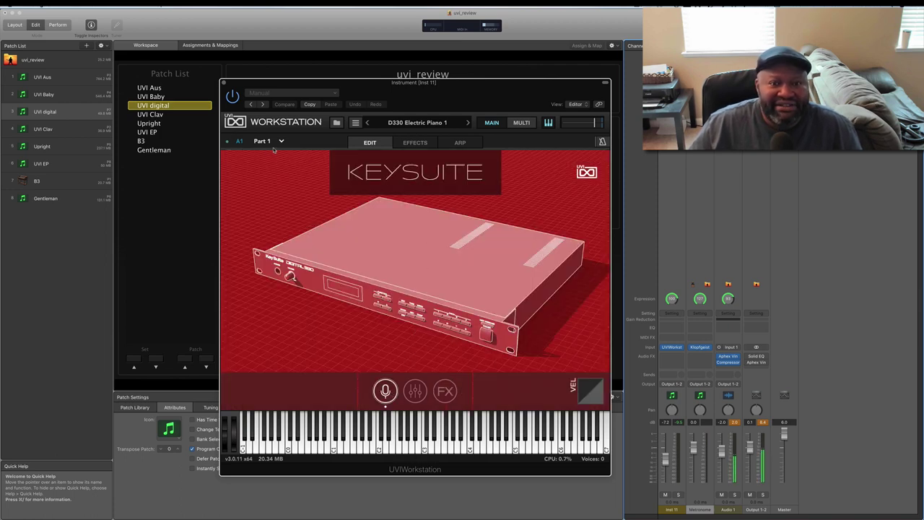
Load SG Acoustic Piano 1 from the King SG bank in the Key Suite Digital browser.
left_click(336, 122)
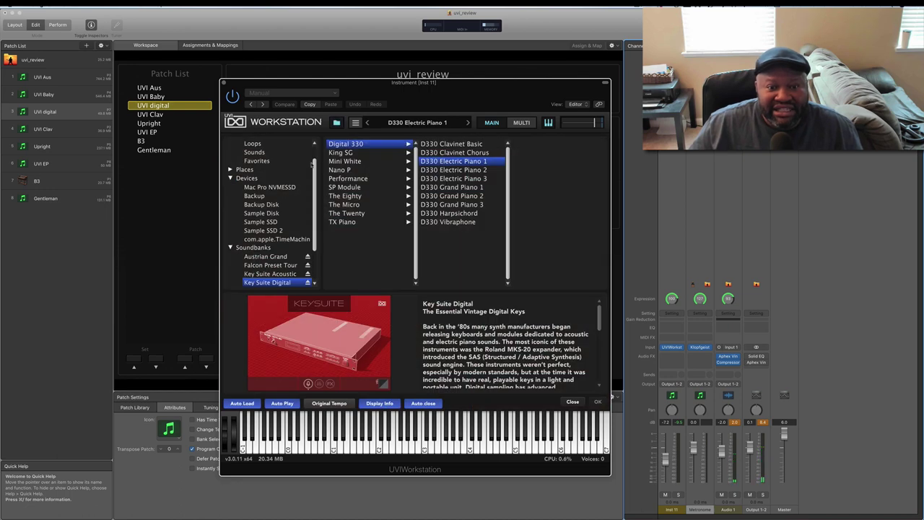
scroll(281, 209, "down", 2)
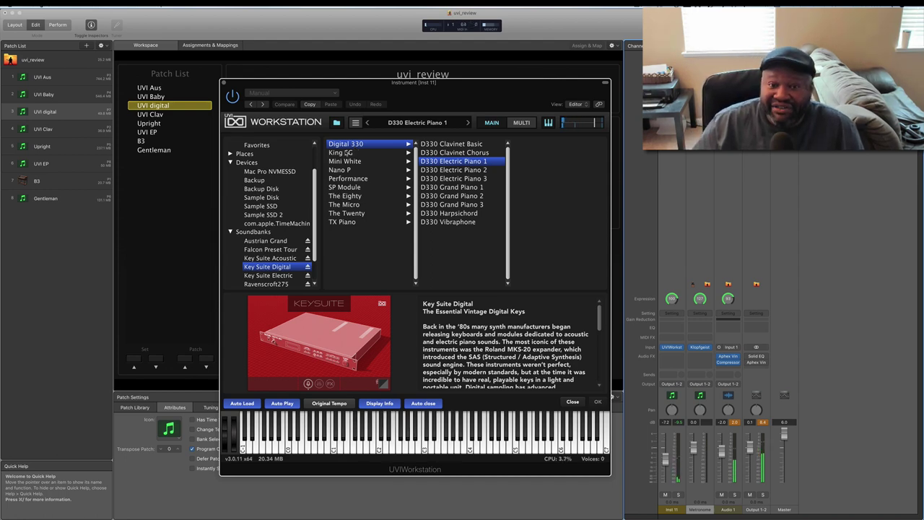
left_click(347, 153)
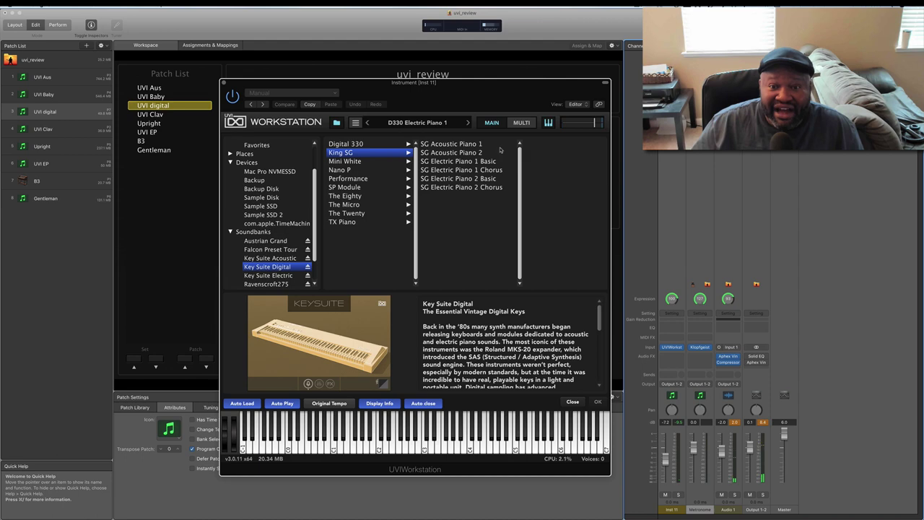
left_click(462, 145)
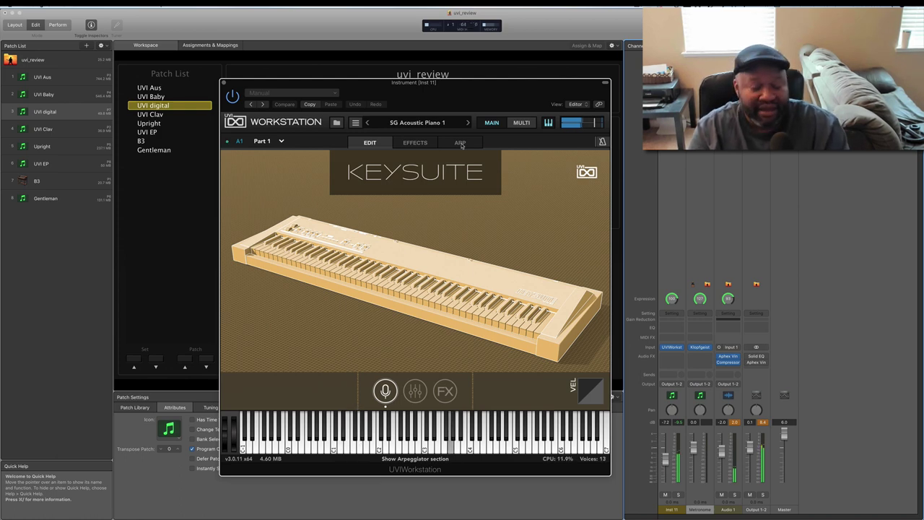
left_click(415, 123)
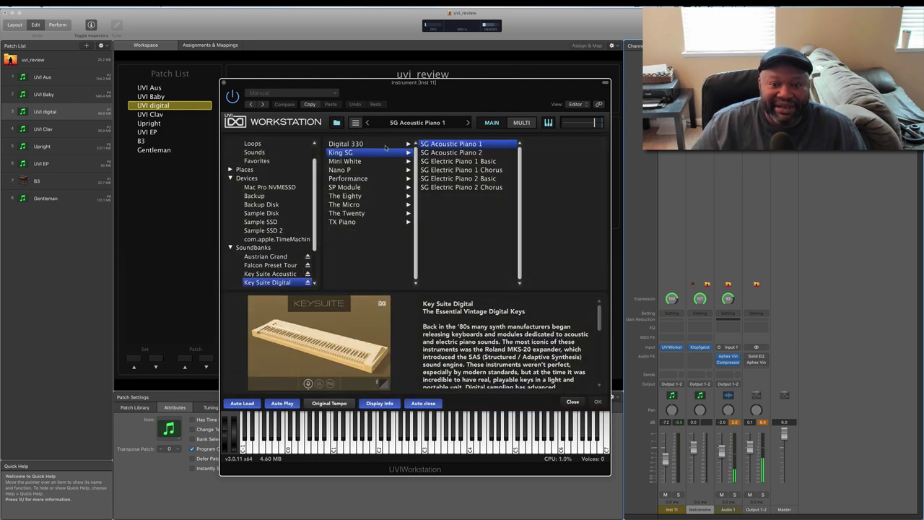
Load T20 Piano 1 Basic from The Twenty and push the Inst 11 fader up.
left_click(352, 214)
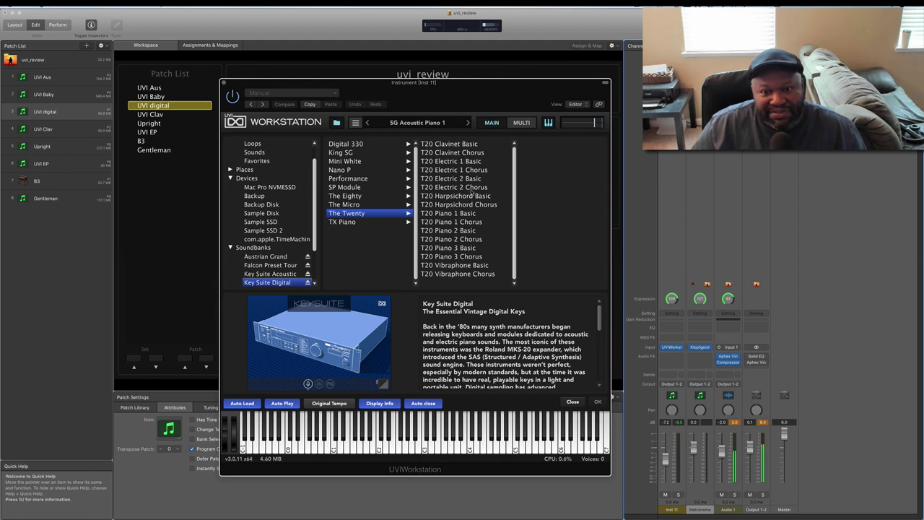
left_click(456, 214)
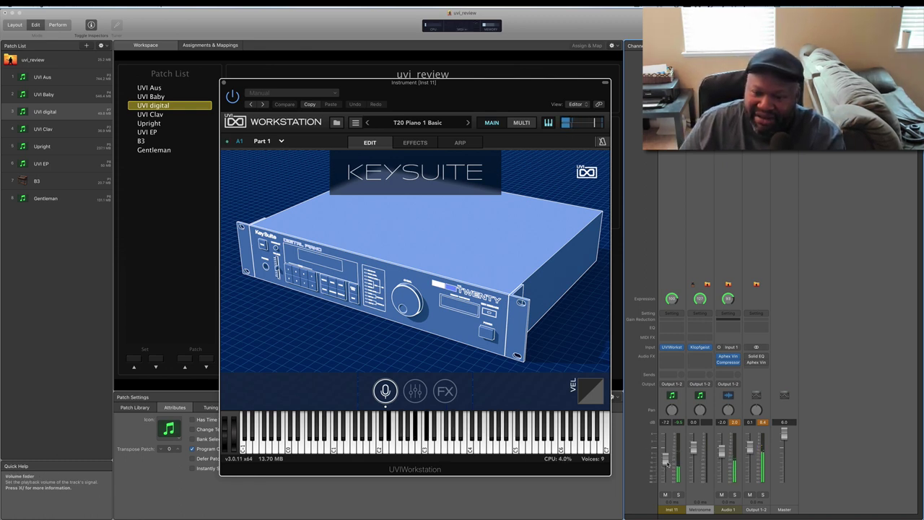
left_click_drag(664, 461, 665, 451)
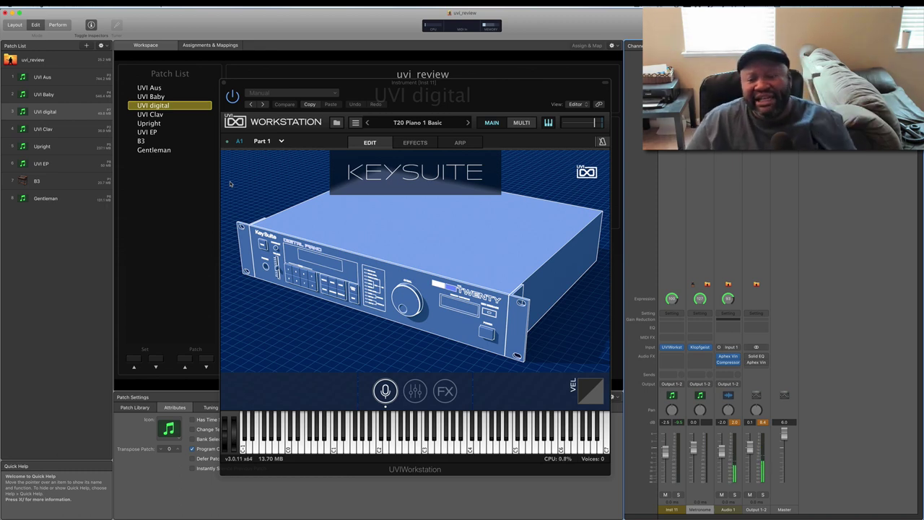
Switch to the UVI Clav patch and open its Inst 3 UVI Workstation window.
left_click(65, 131)
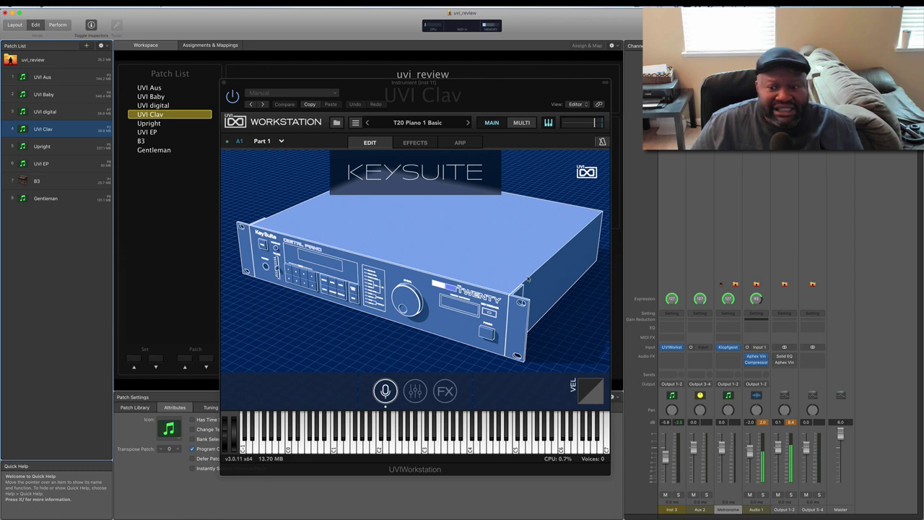
left_click(224, 83)
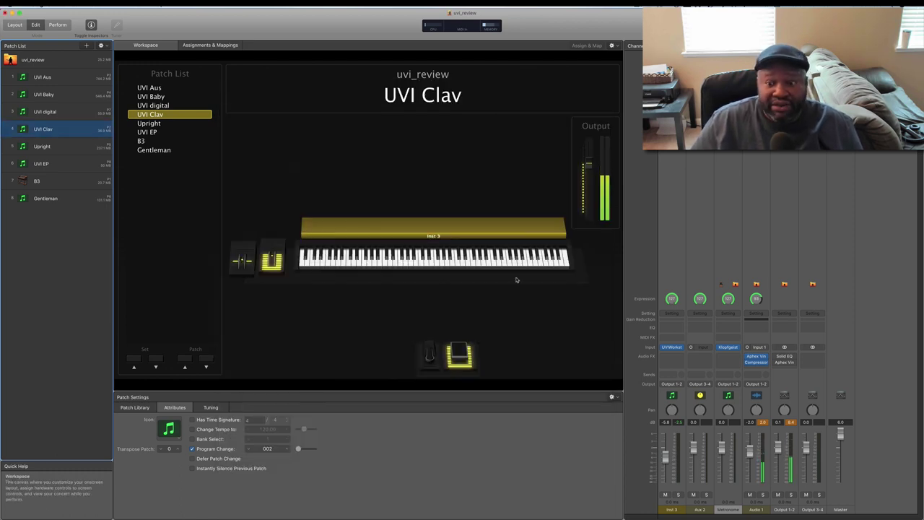
left_click(672, 348)
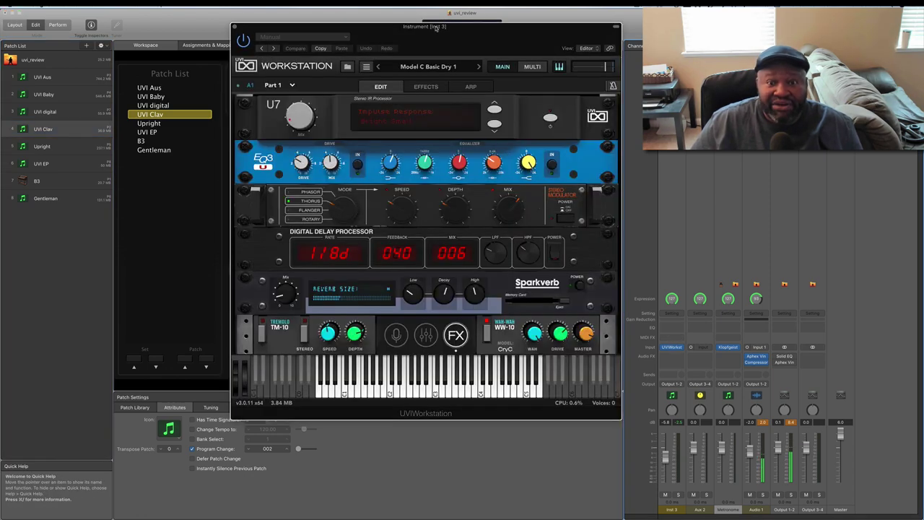
left_click_drag(435, 28, 417, 33)
Flip from the effects rack to the edit and Main pages, then back to the FX rack.
mouse_move(365, 294)
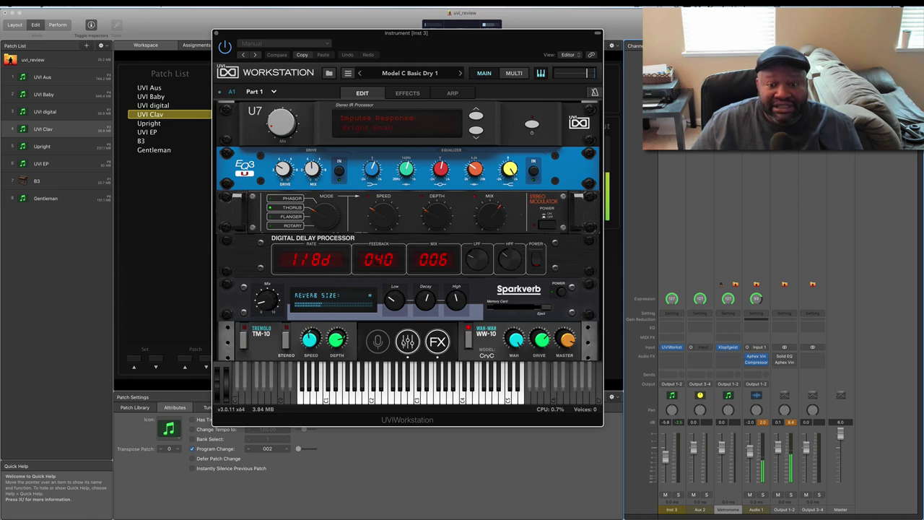
left_click(407, 342)
left_click(377, 342)
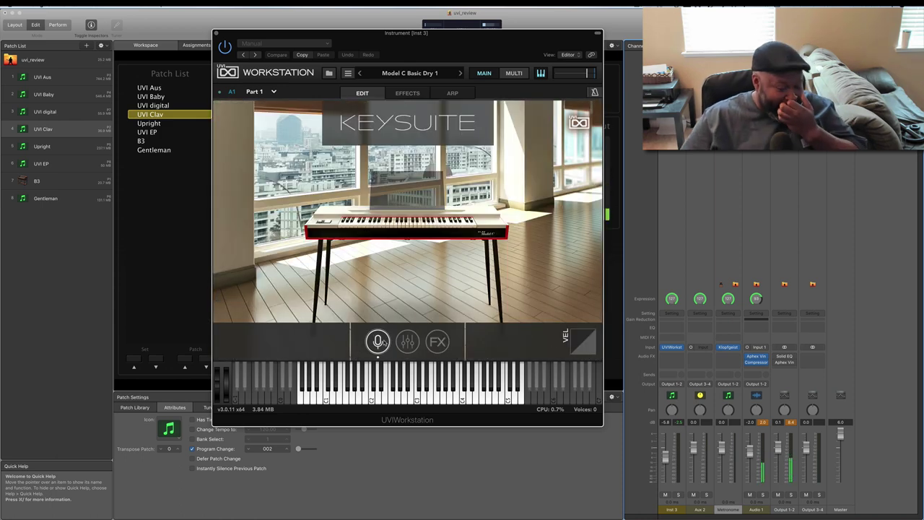
left_click(437, 342)
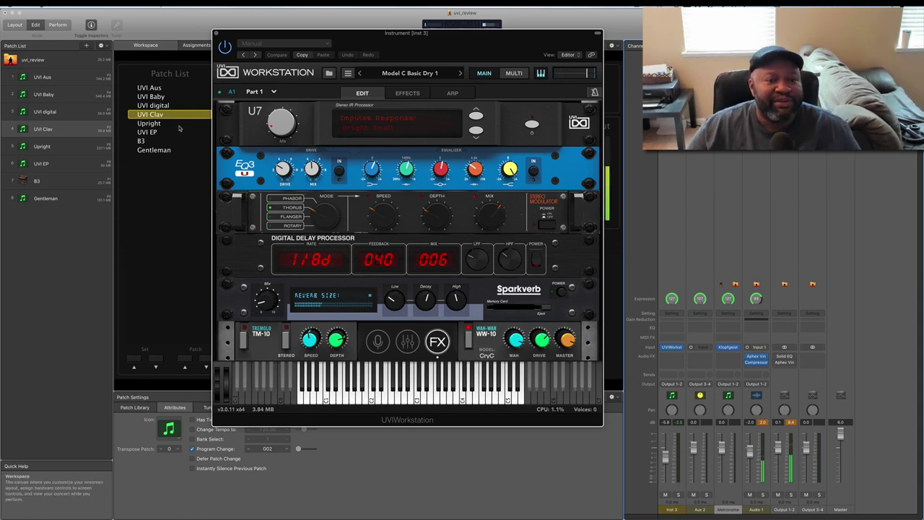
Select the Upright patch and open its UVI Workstation playing EP Mk II 73 Keys Chorused.
left_click(160, 124)
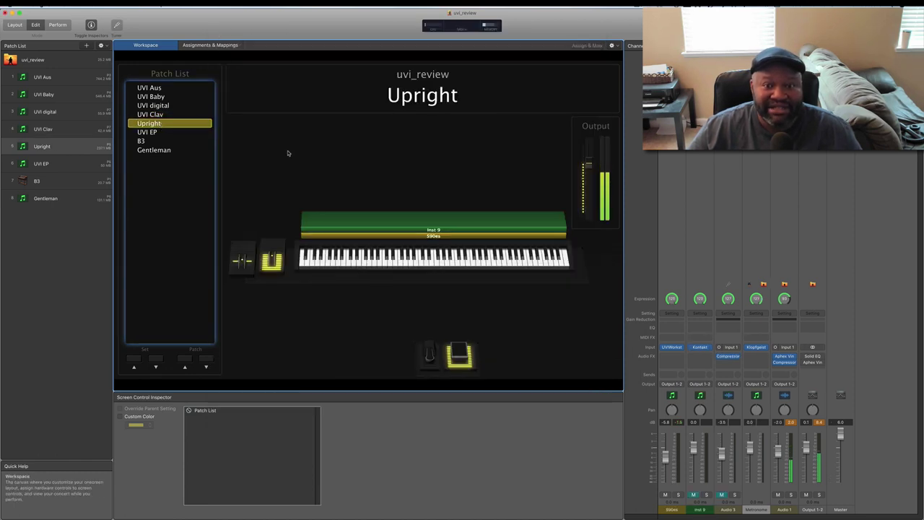
left_click(671, 347)
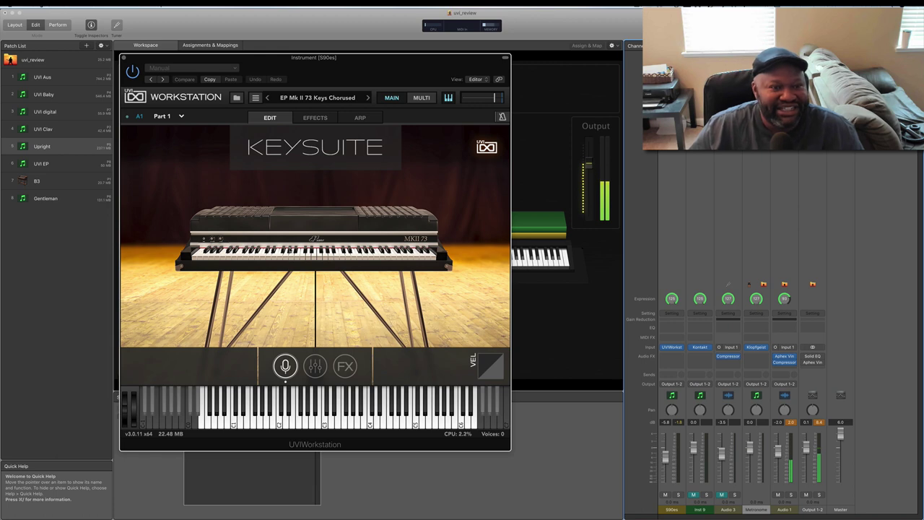
Load Key Suite Acoustic's German Upright GER Basic Dry preset and raise the channel fader.
left_click(236, 97)
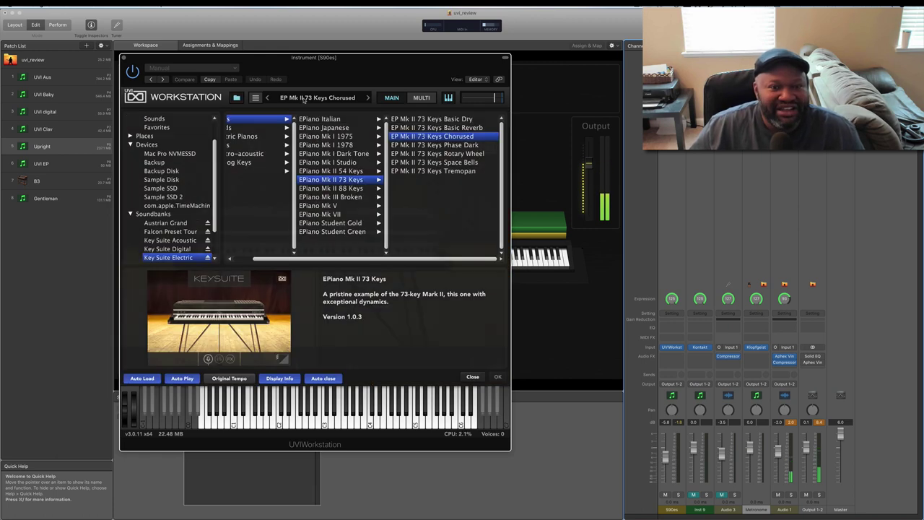
left_click(169, 240)
left_click(268, 128)
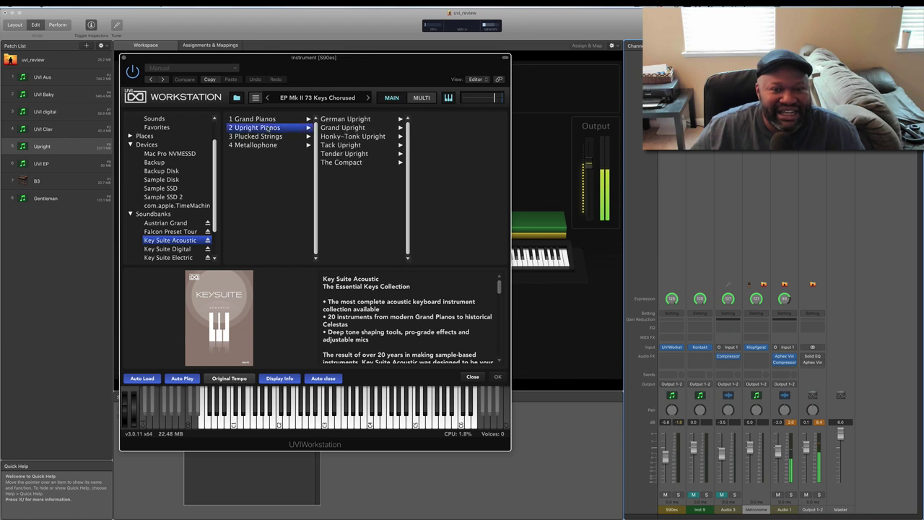
left_click(347, 119)
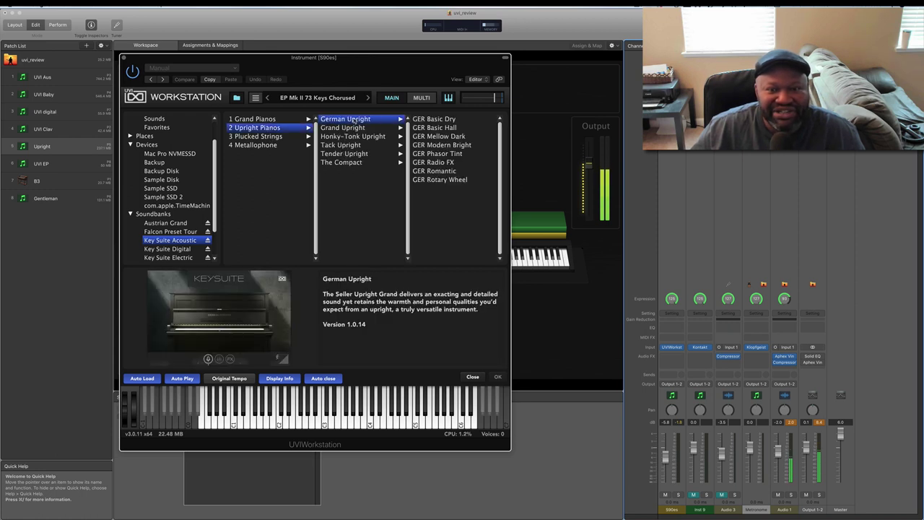
left_click(443, 120)
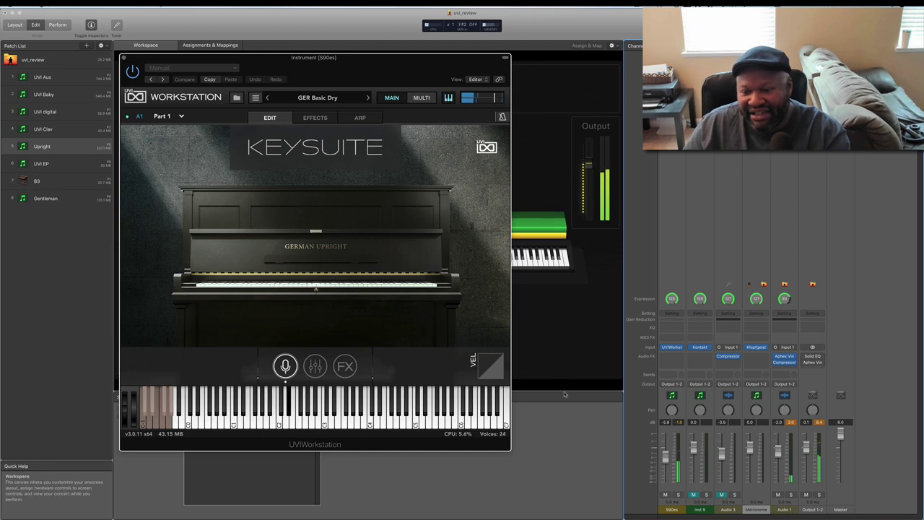
left_click_drag(665, 456, 665, 447)
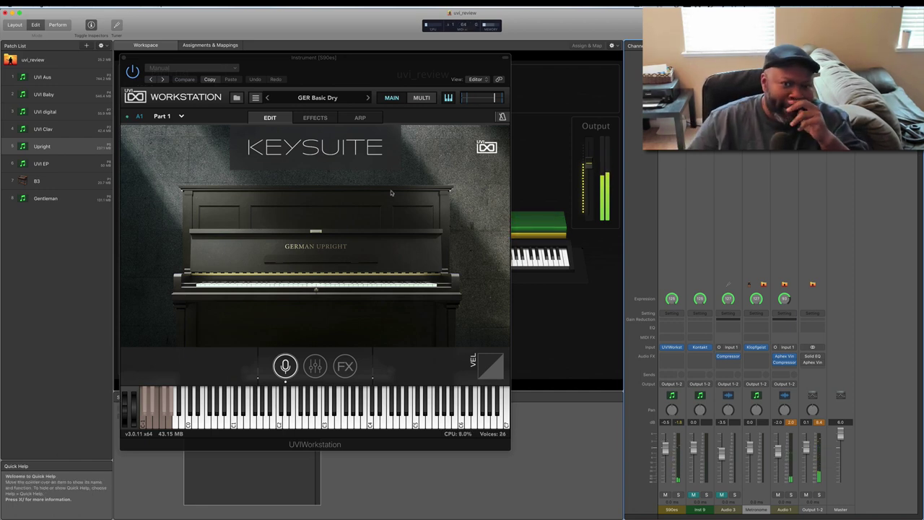
left_click(318, 98)
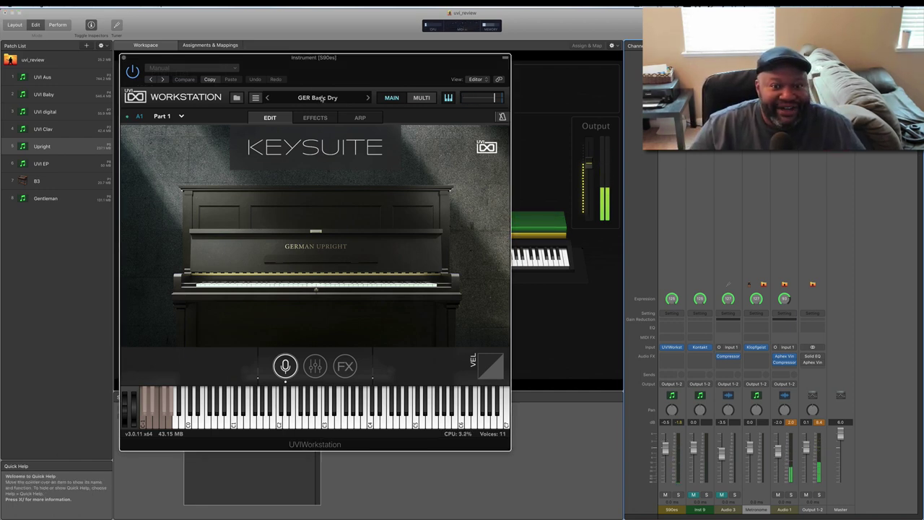
Load Honky-Tonk Upright's HTK Basic Dry preset, nudge channel 1's volume down, and reopen the browser.
left_click(322, 98)
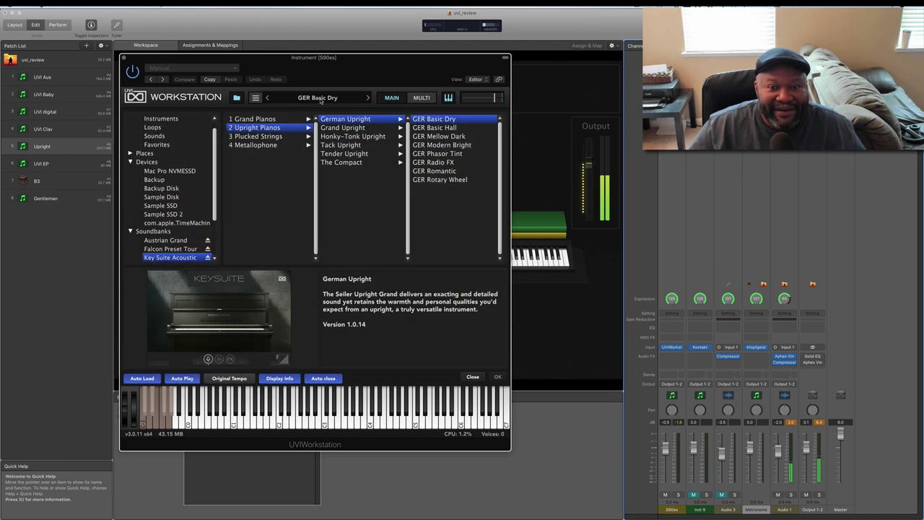
left_click(357, 136)
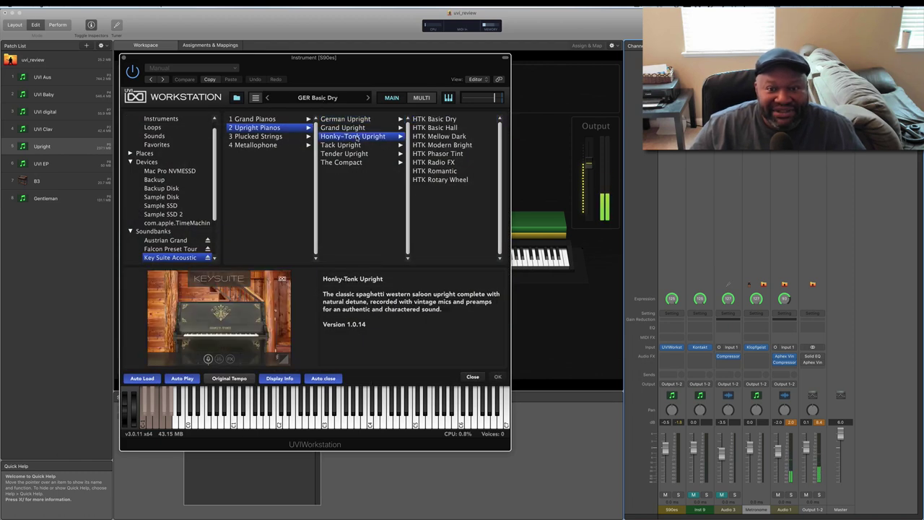
left_click(429, 119)
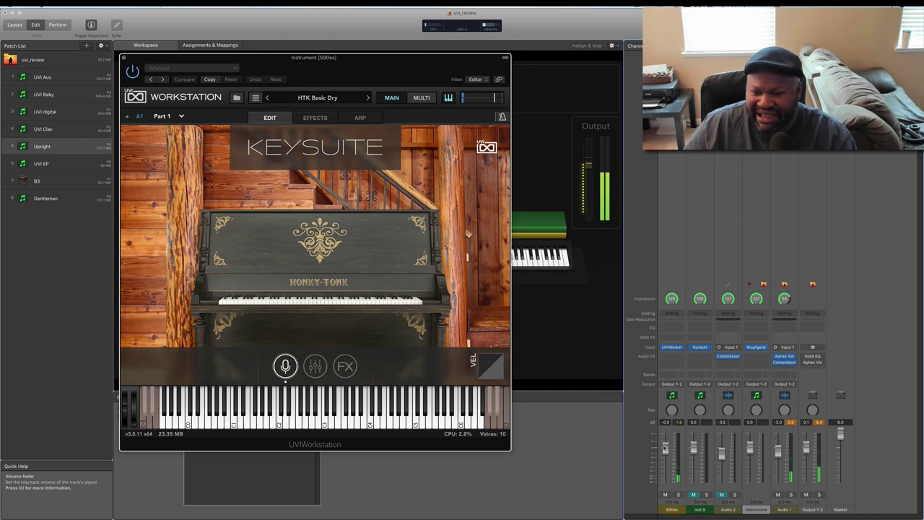
left_click_drag(665, 447, 665, 452)
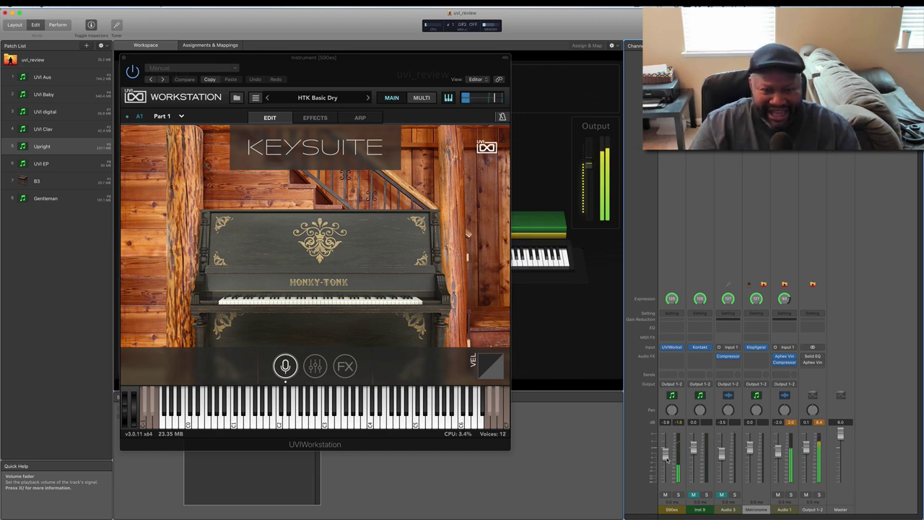
left_click(325, 99)
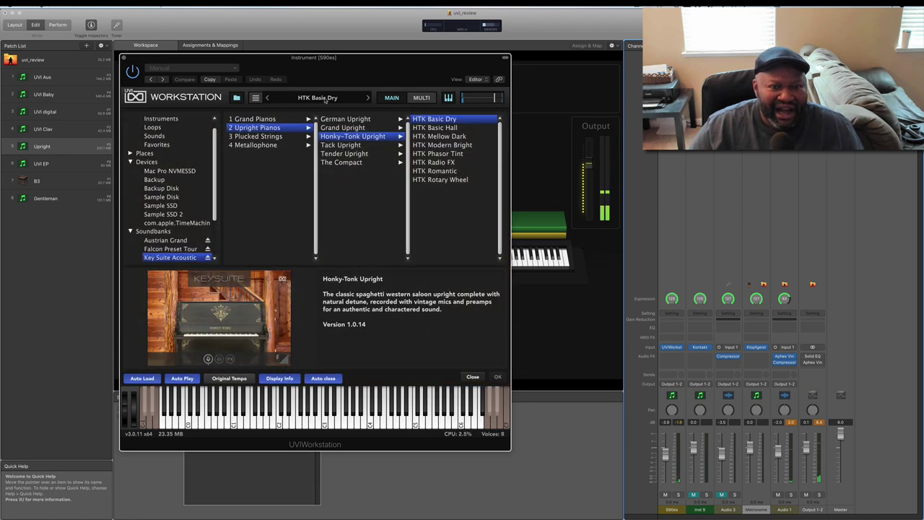
Load the Plucked Strings > Harpsichord HCD Basic Dry preset and ease channel 1 down to about -4.4 dB.
left_click(274, 139)
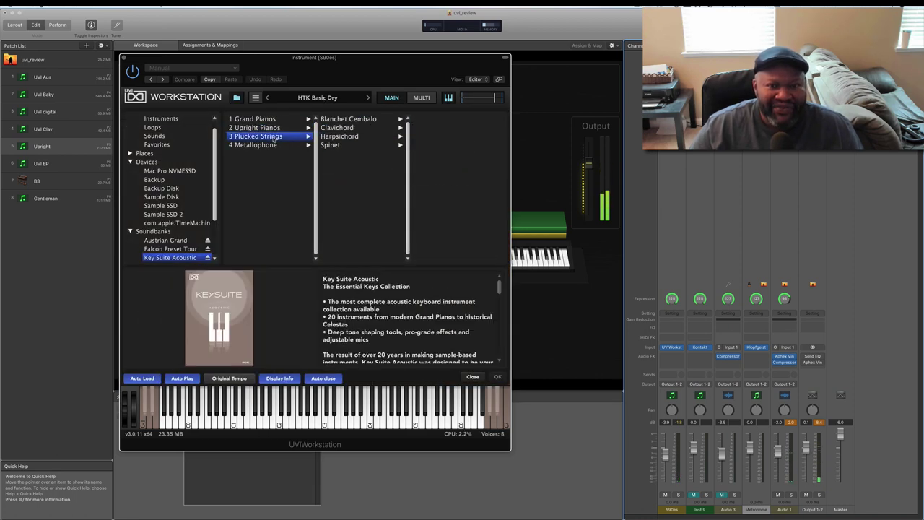
left_click(349, 137)
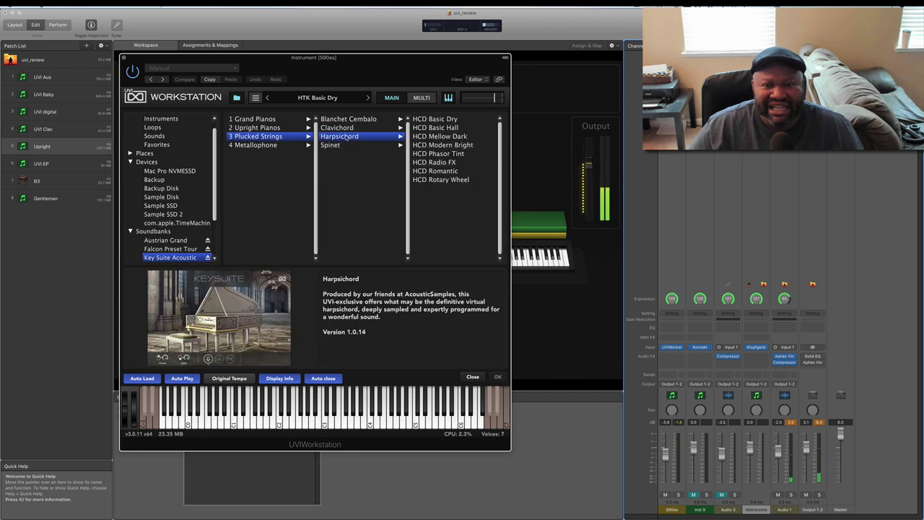
left_click(431, 119)
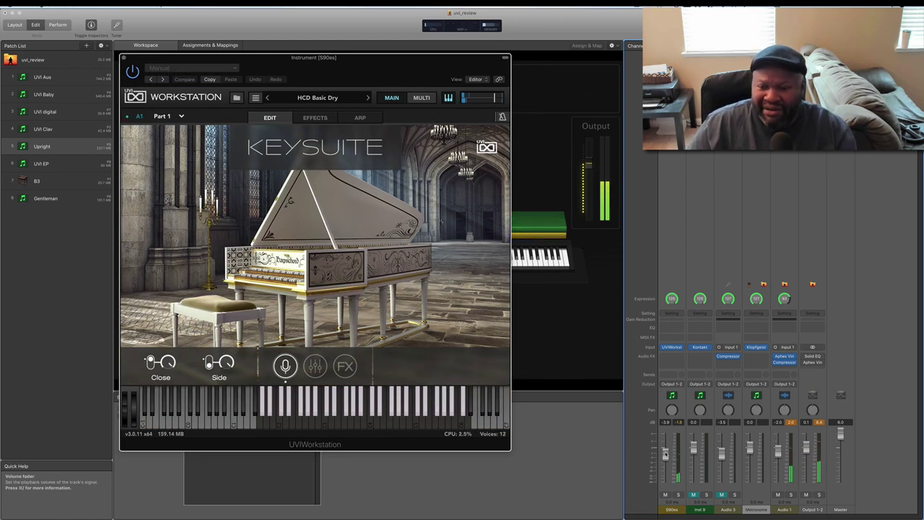
left_click_drag(664, 452, 665, 454)
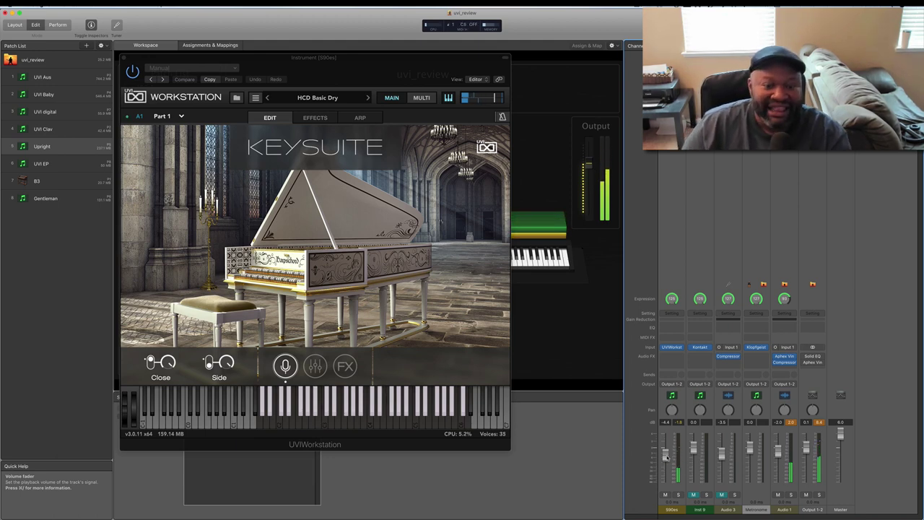
left_click(314, 366)
left_click(315, 366)
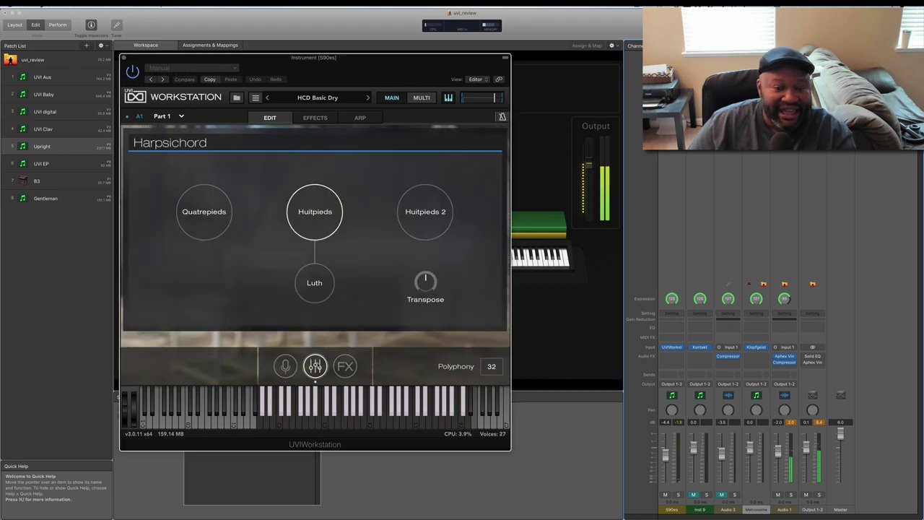
left_click(345, 366)
left_click(284, 366)
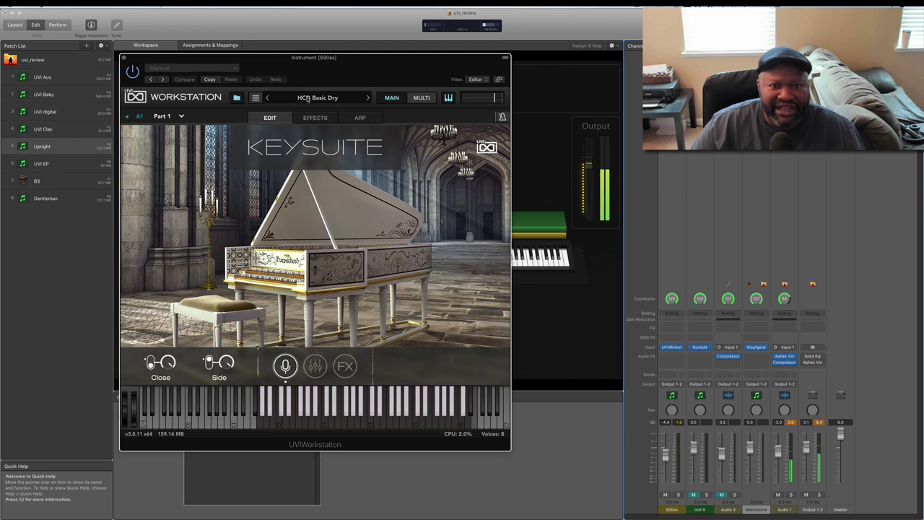
Load the Clavichord CC Basic Dry preset, check its edit controls, then return to its picture page.
left_click(306, 98)
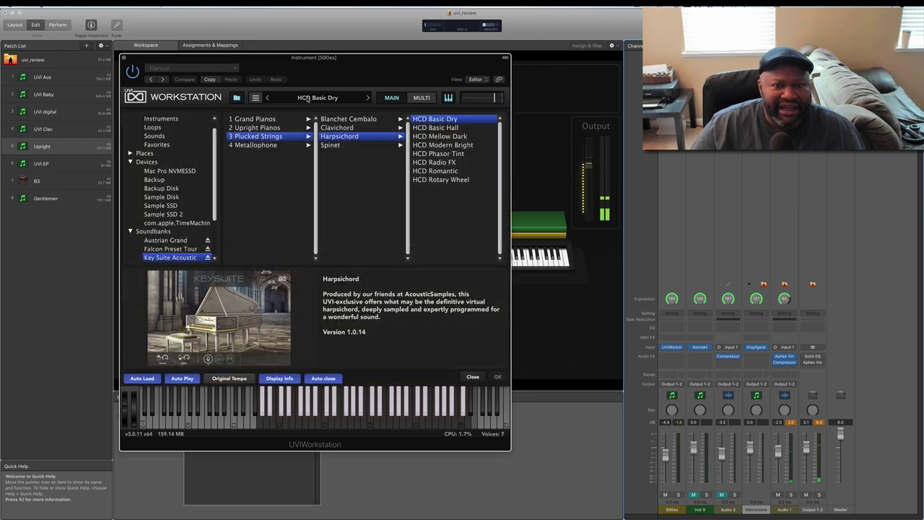
left_click(349, 127)
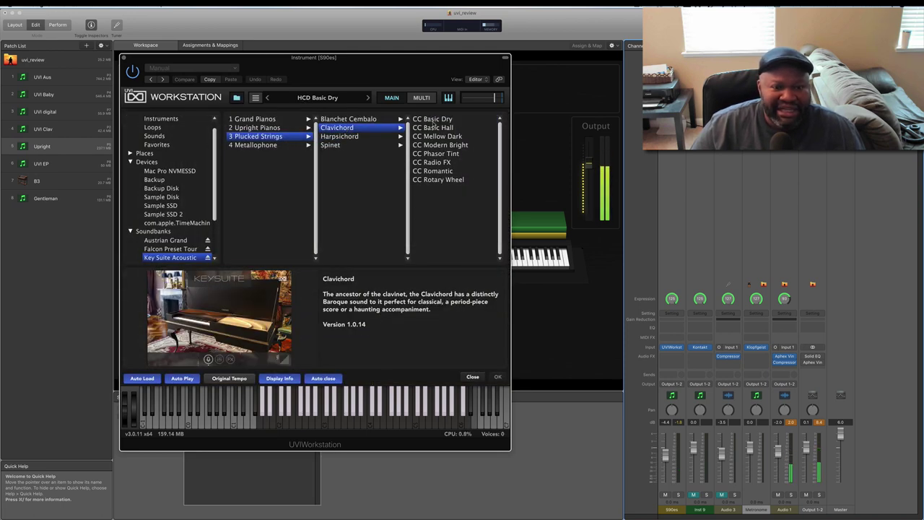
left_click(437, 120)
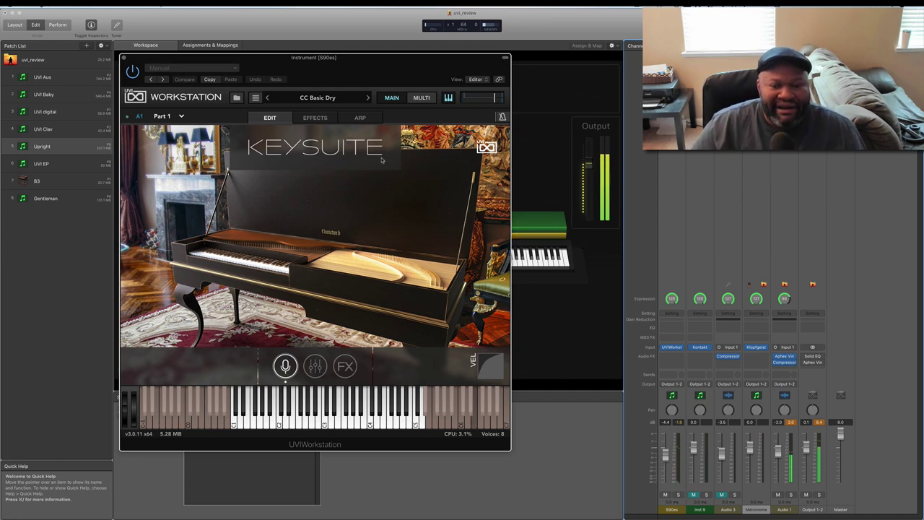
left_click(315, 366)
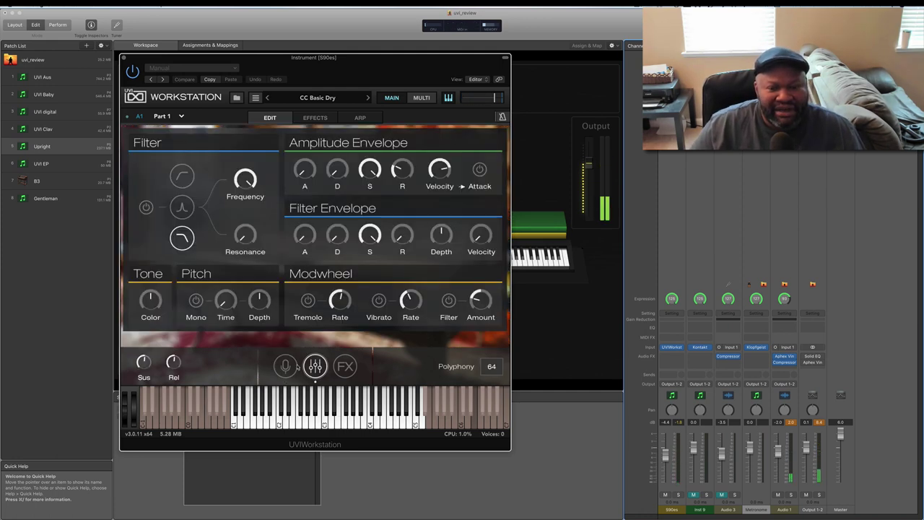
left_click(287, 367)
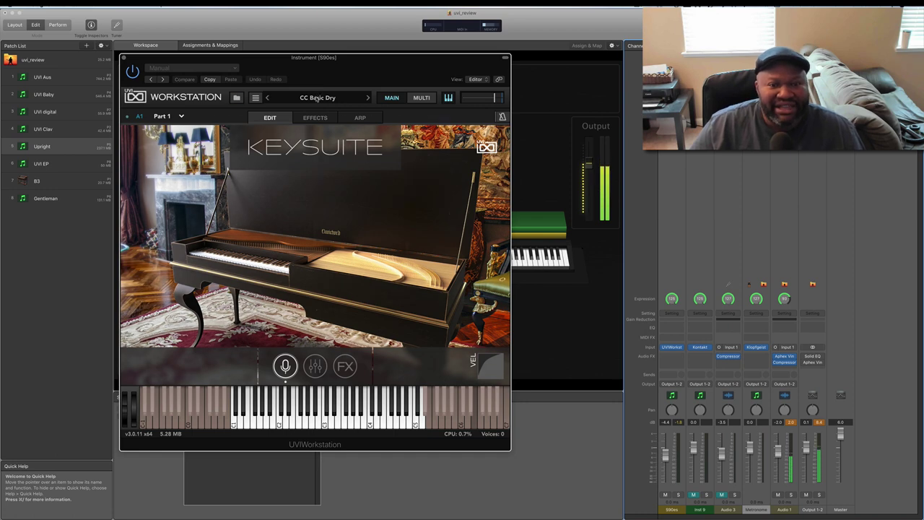
Load the Spinet SP Basic Dry preset, then reopen the browser and scroll the Spinet preset list.
left_click(317, 97)
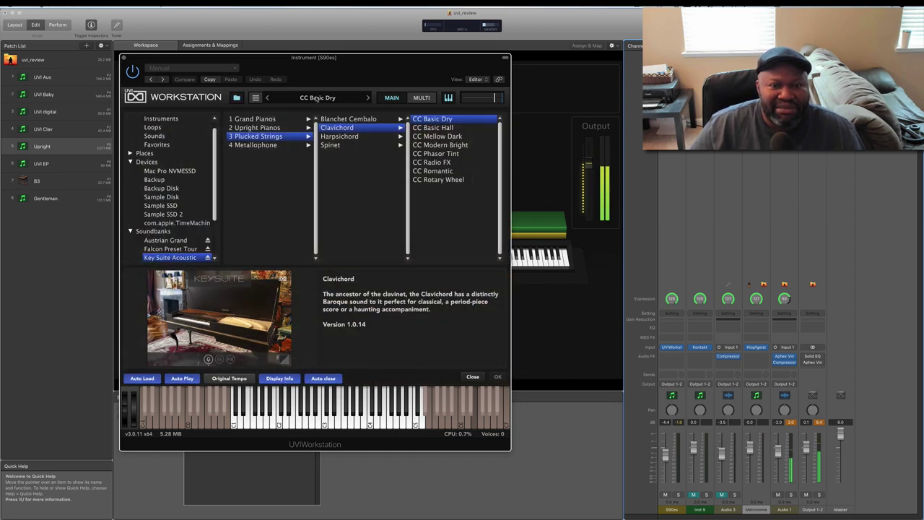
left_click(343, 146)
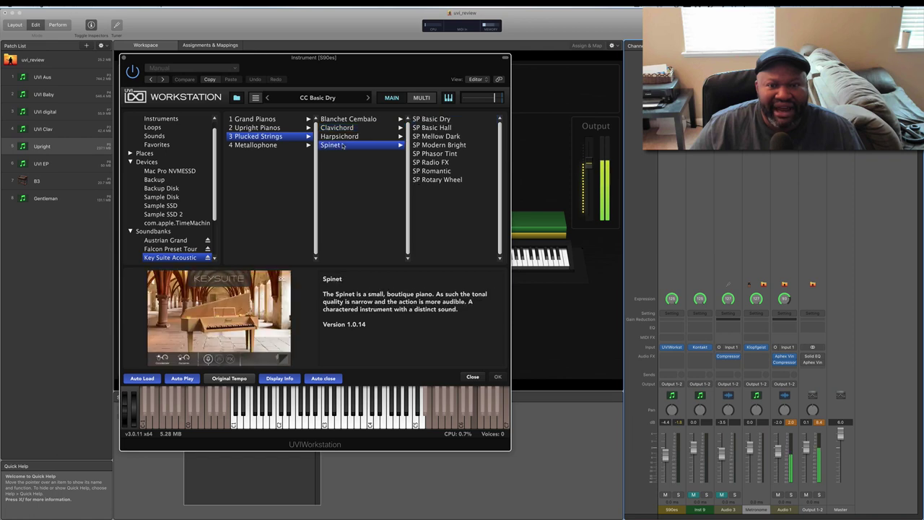
left_click(431, 119)
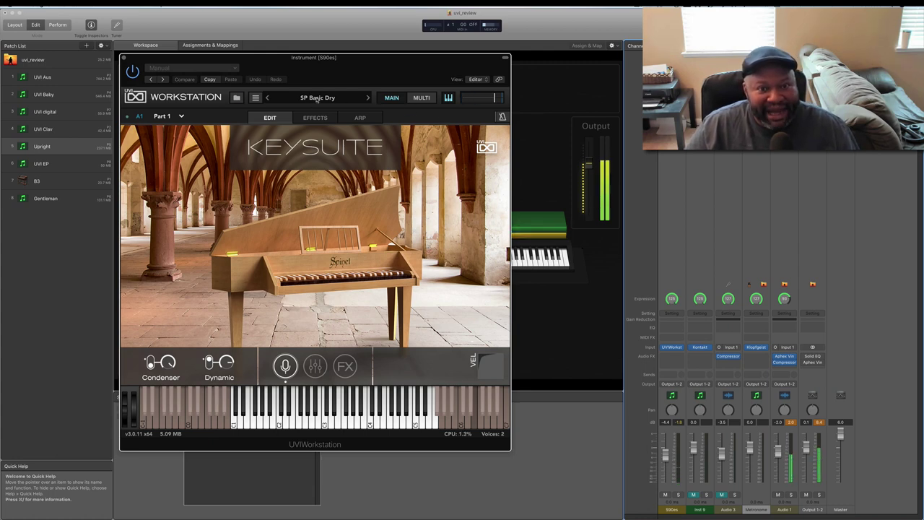
left_click(317, 98)
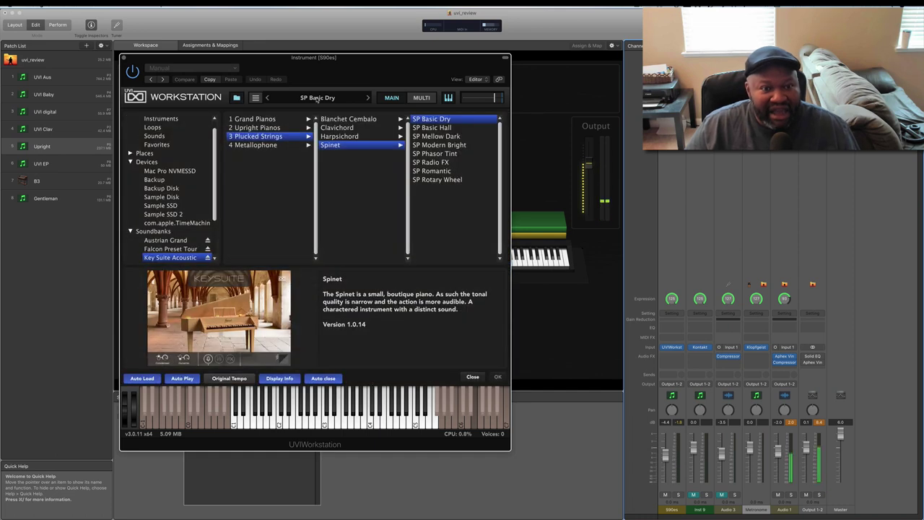
scroll(196, 195, "down", 3)
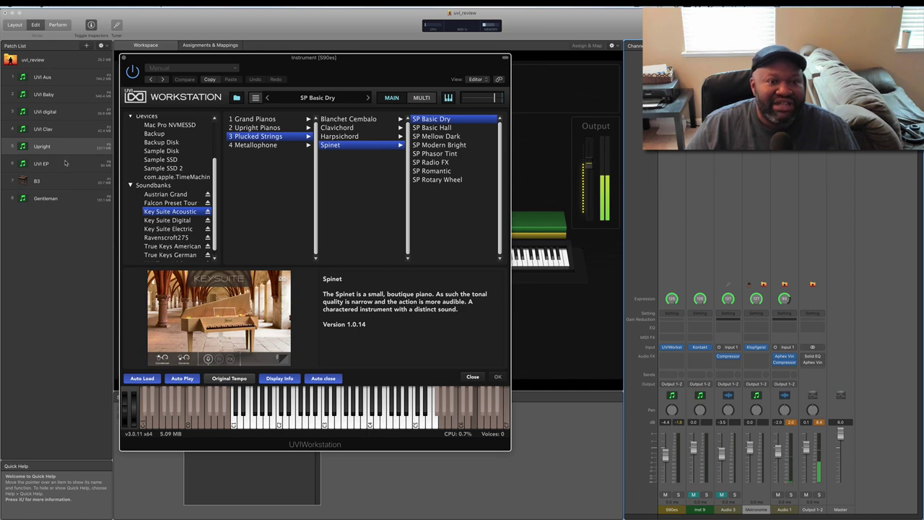
Switch to UVI EP and open Inst 11's UVI Workstation, showing the EP Mk II 73 Keys Basic Dry picture.
left_click(124, 58)
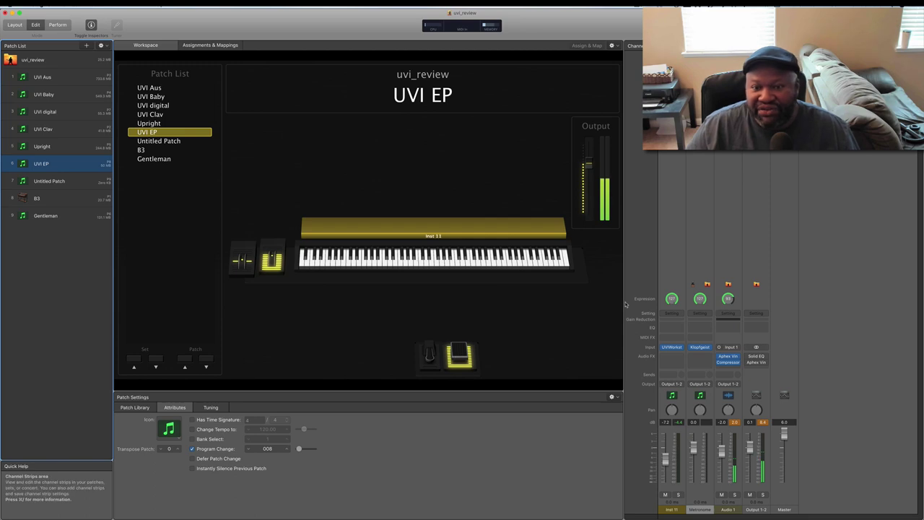
left_click(672, 347)
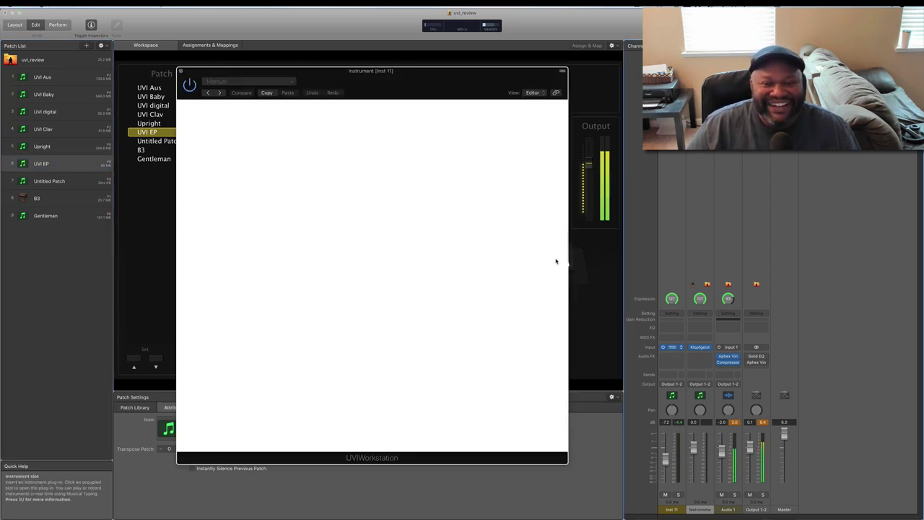
left_click_drag(421, 74, 479, 55)
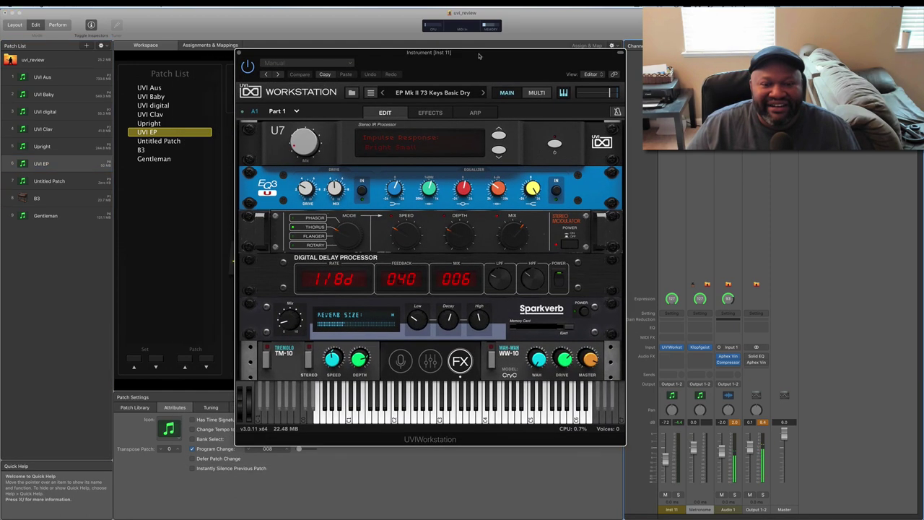
left_click(431, 361)
left_click(400, 361)
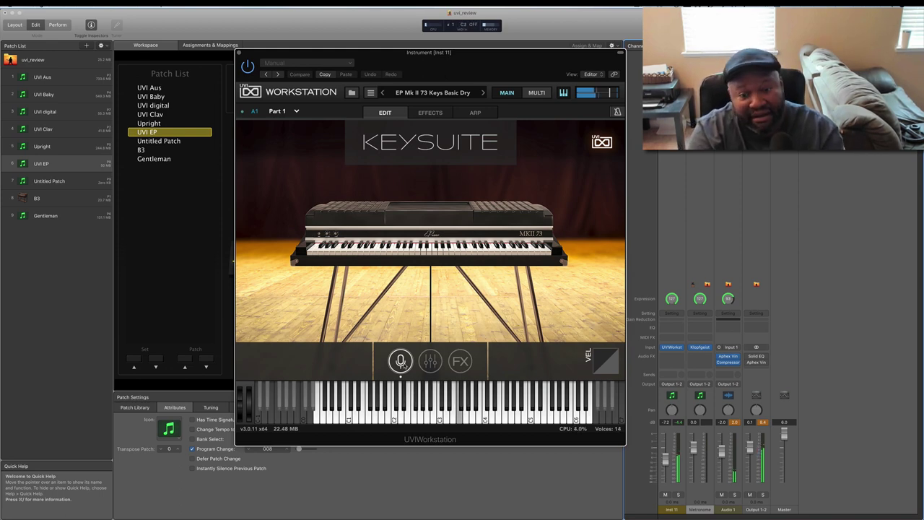
View the Mk II electric piano's FX rack, then close the UVI Workstation window.
left_click(461, 363)
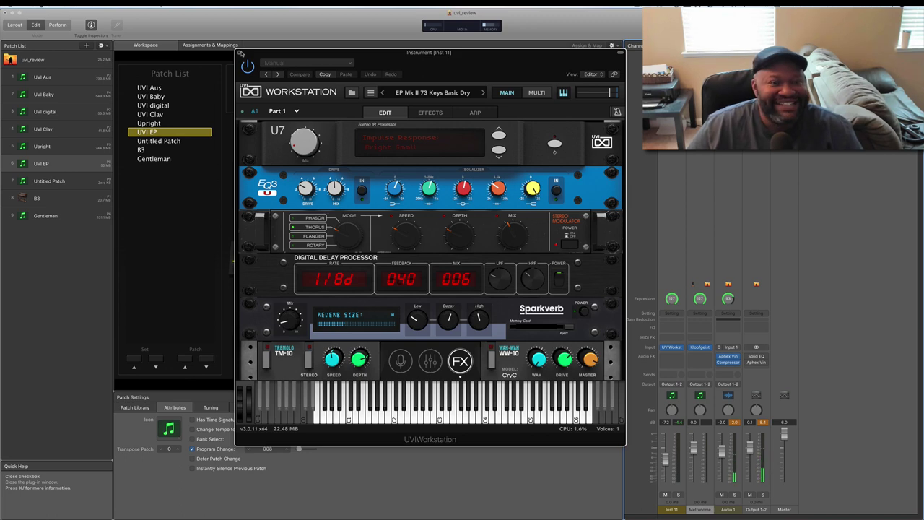
left_click(241, 53)
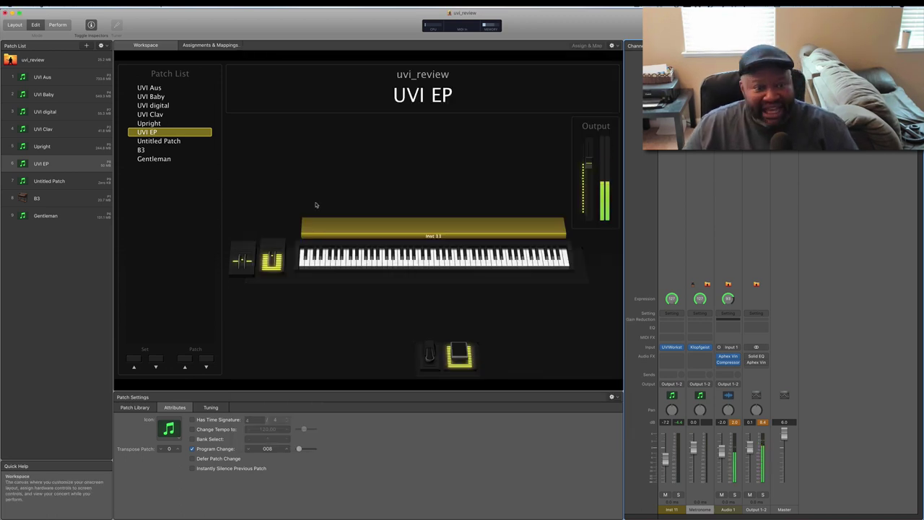
Select UVI Aus in the Patch List to bring up its Inst 4 keyboard layout.
left_click(54, 78)
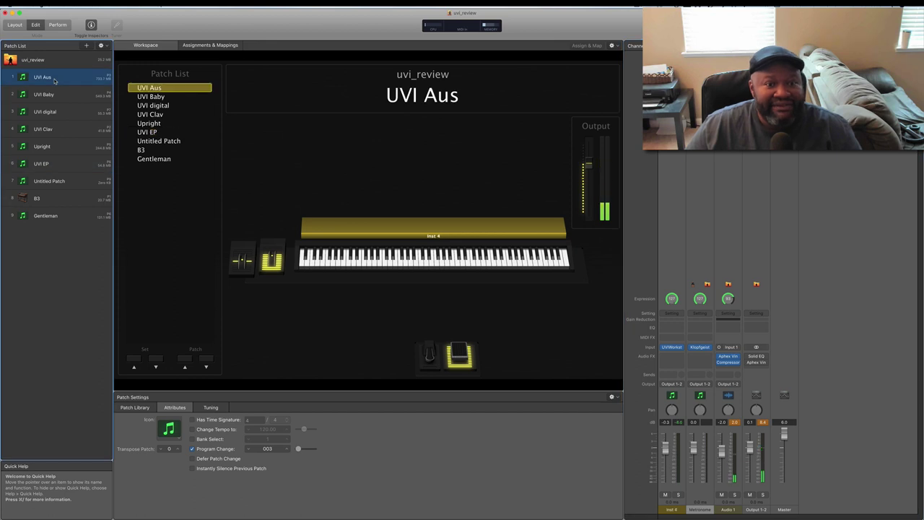